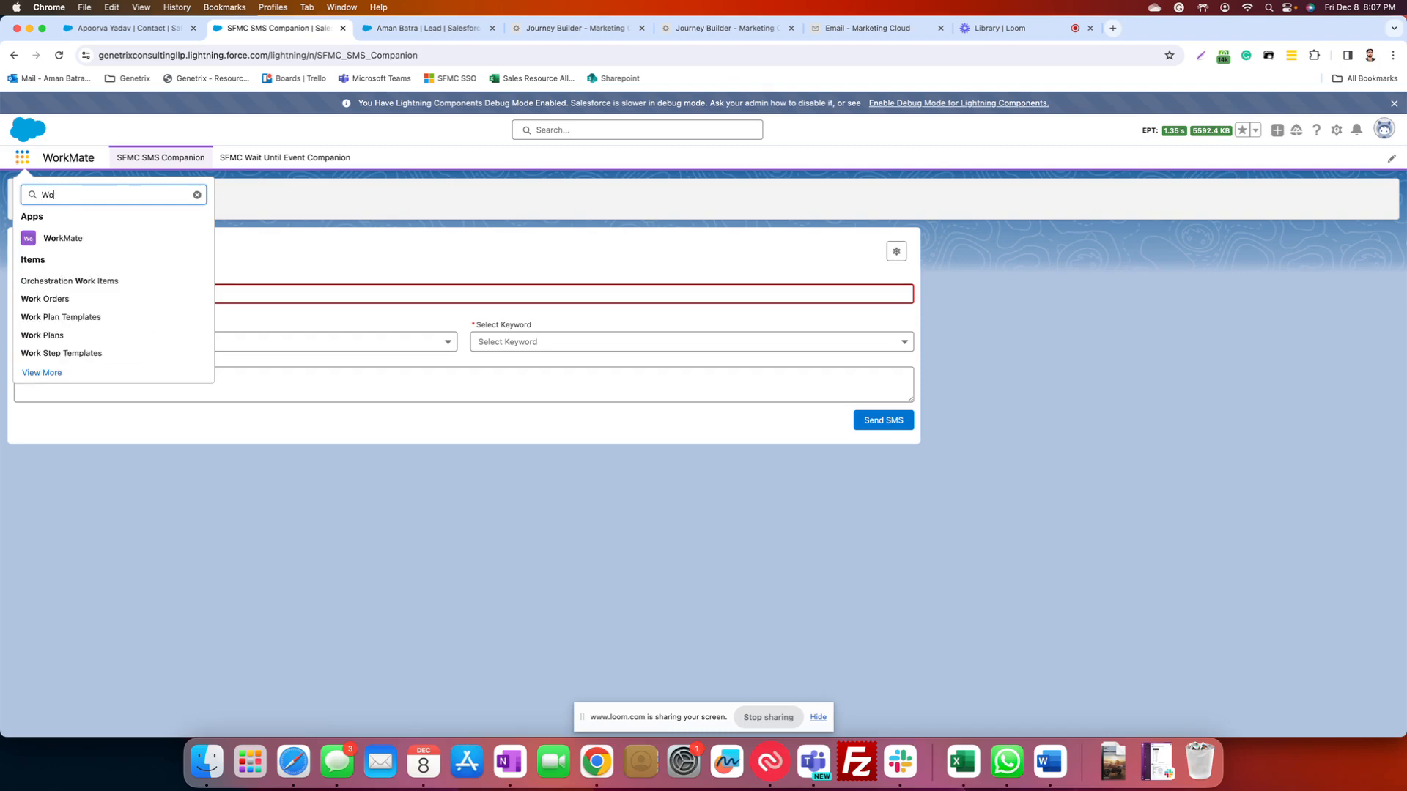
# - Open the WorkMate app, switch to the contact record with the Send SMS form, and enlarge the page zoom by one level
pyautogui.click(80, 239)
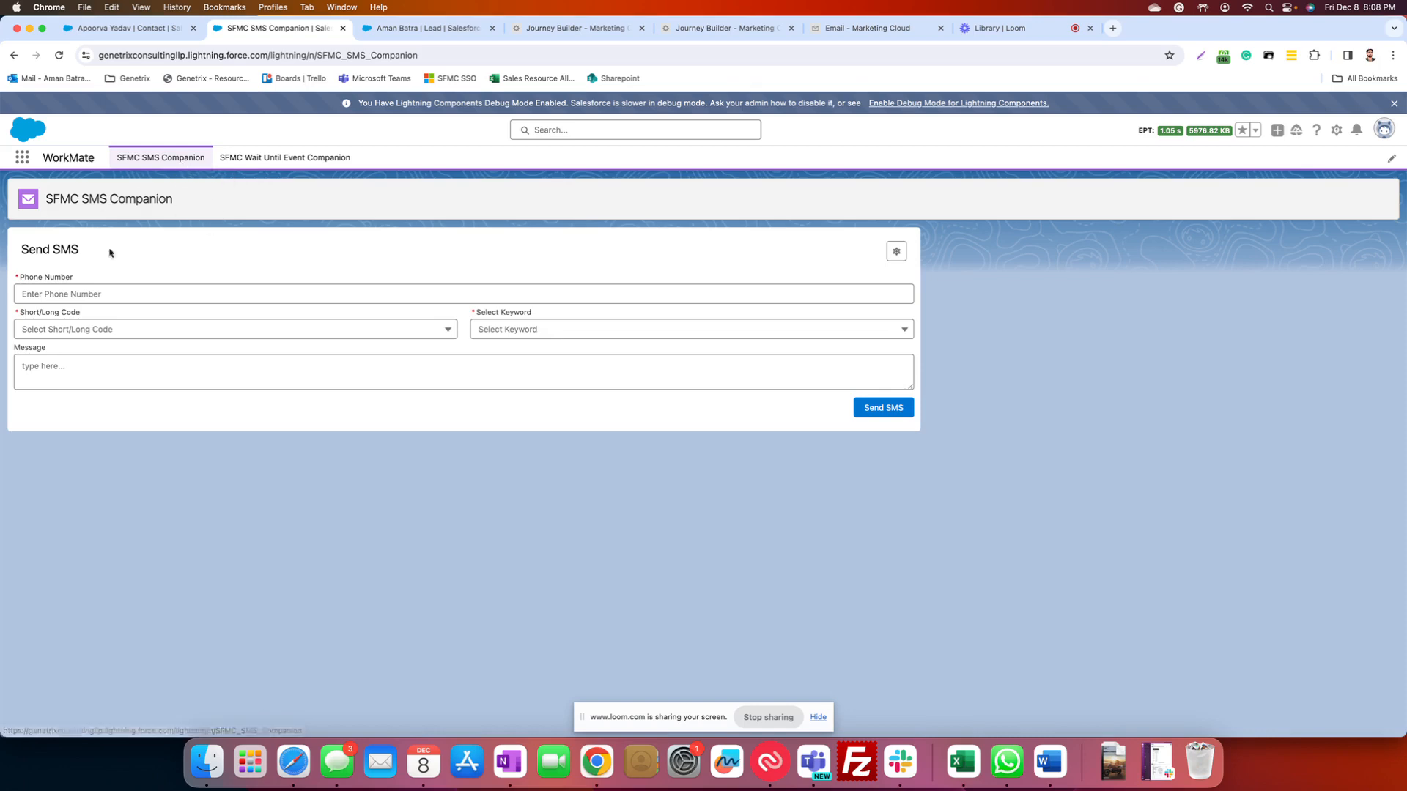
pyautogui.click(145, 33)
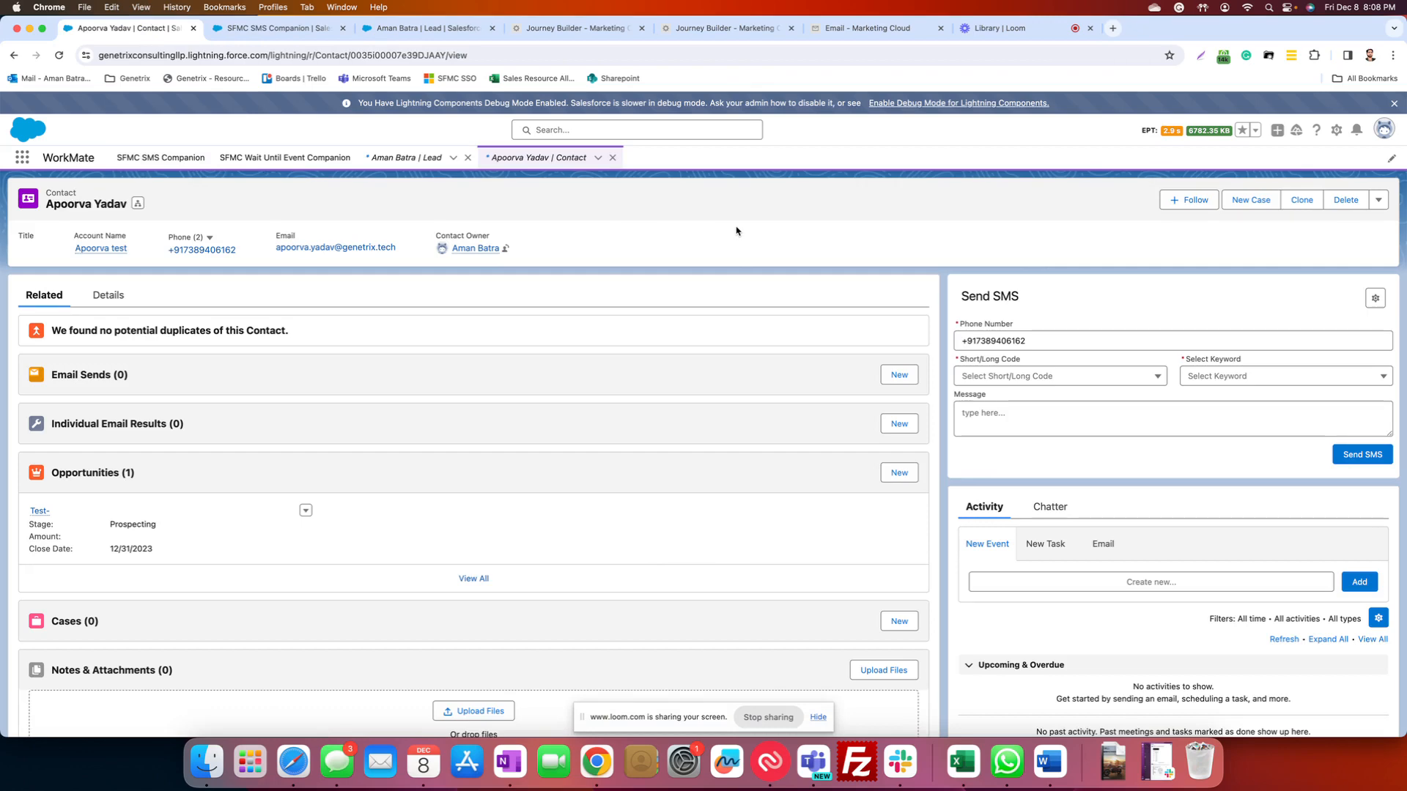
pyautogui.click(1393, 55)
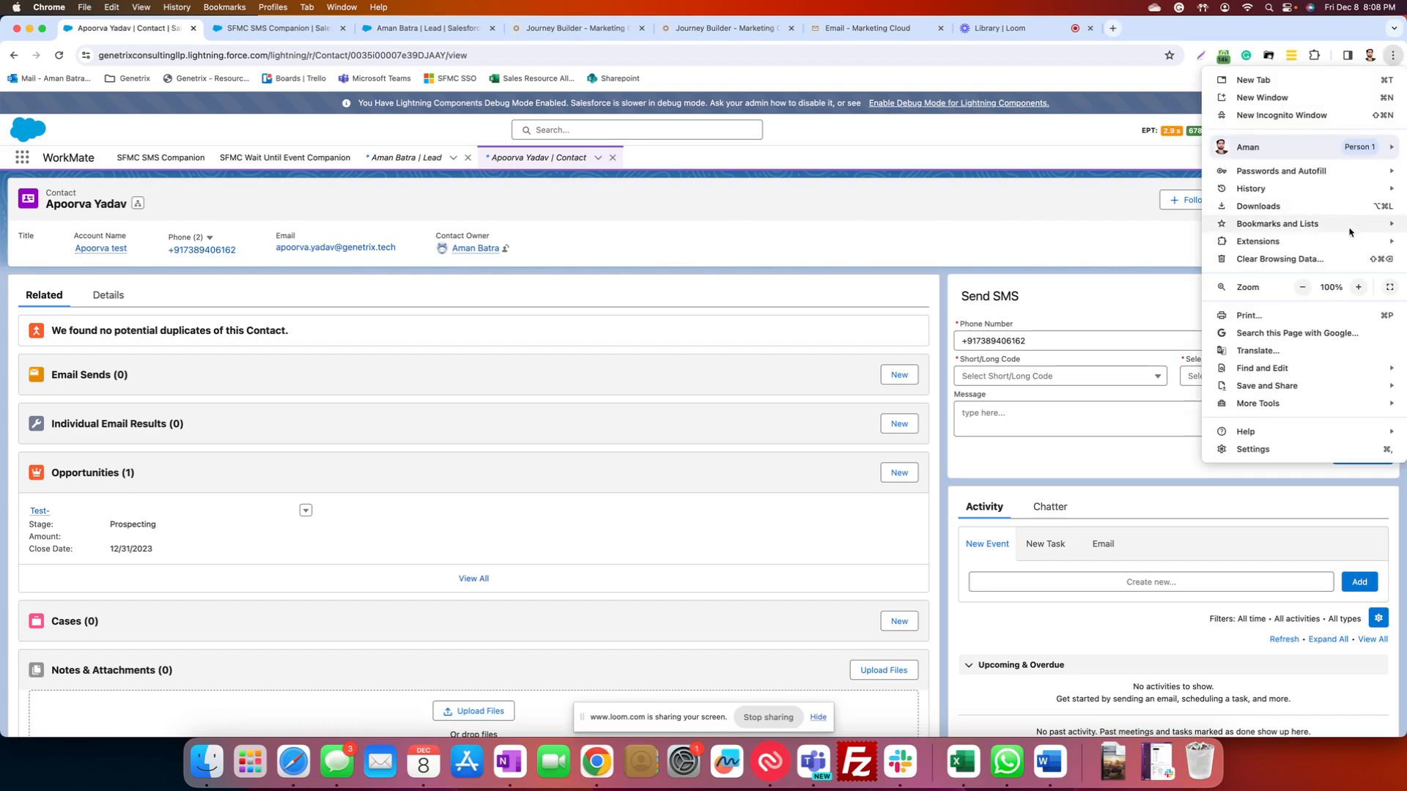
pyautogui.click(1357, 290)
pyautogui.click(1005, 235)
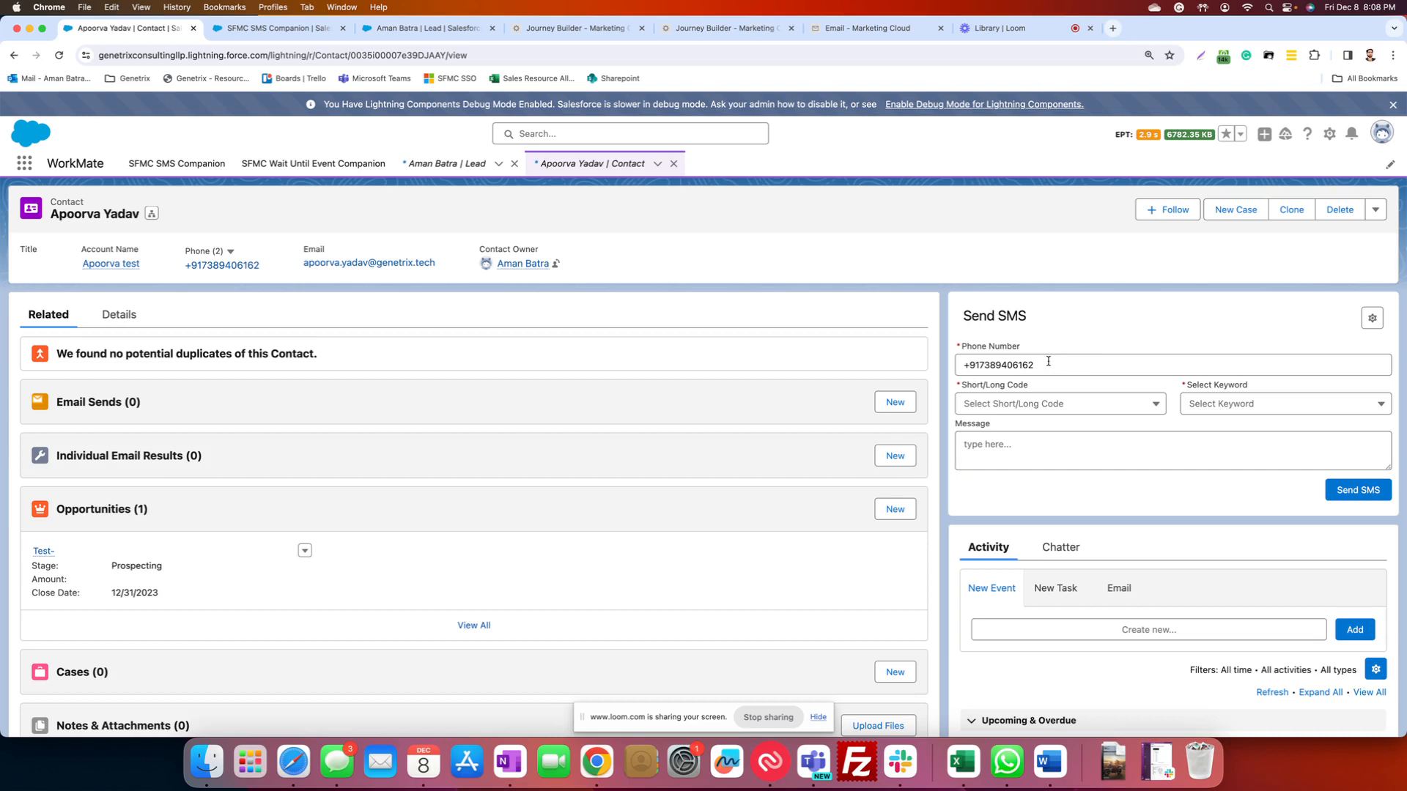
# - Send the contact the SMS "Hi, this is an SMS Sent." using short code 28777 and the keyword Join
pyautogui.click(1057, 405)
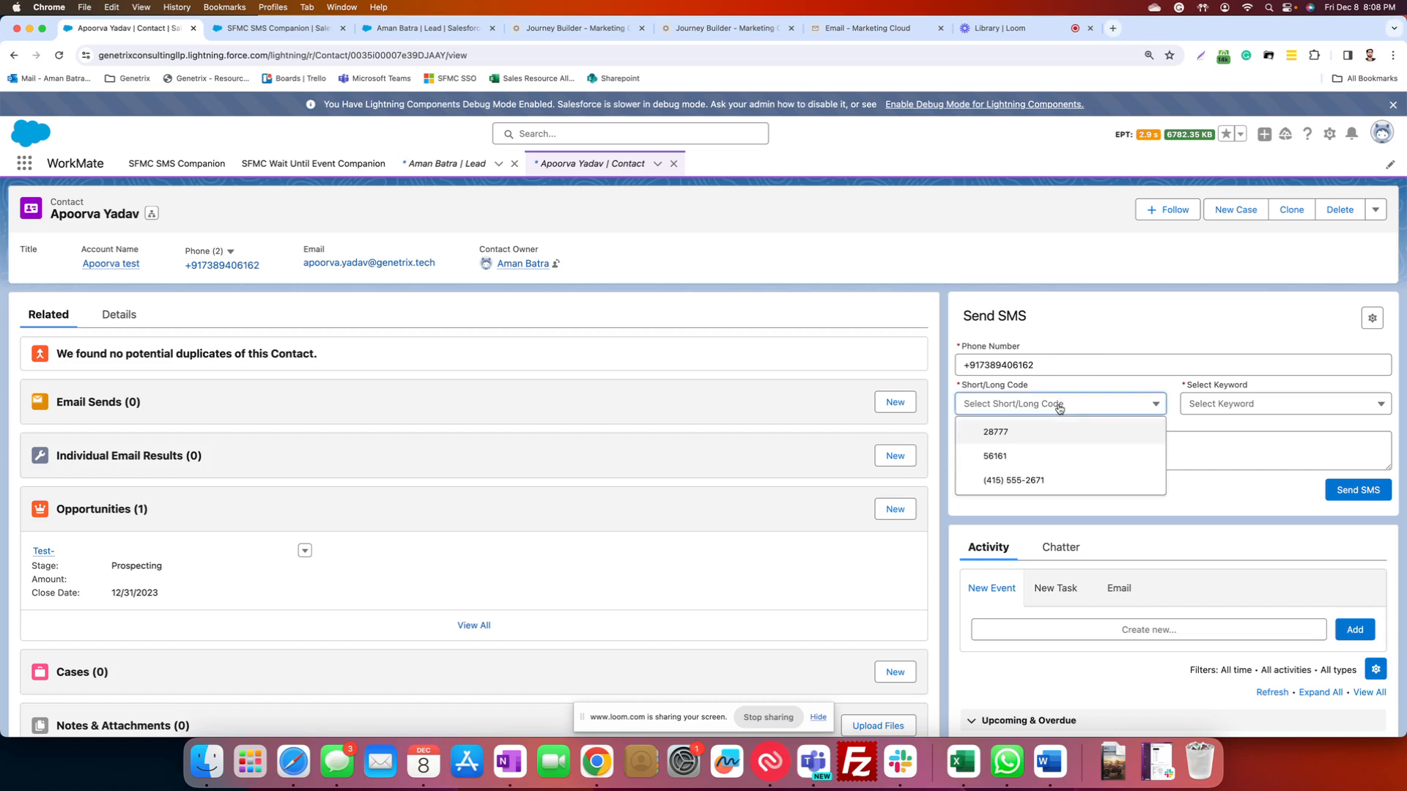
pyautogui.click(1040, 440)
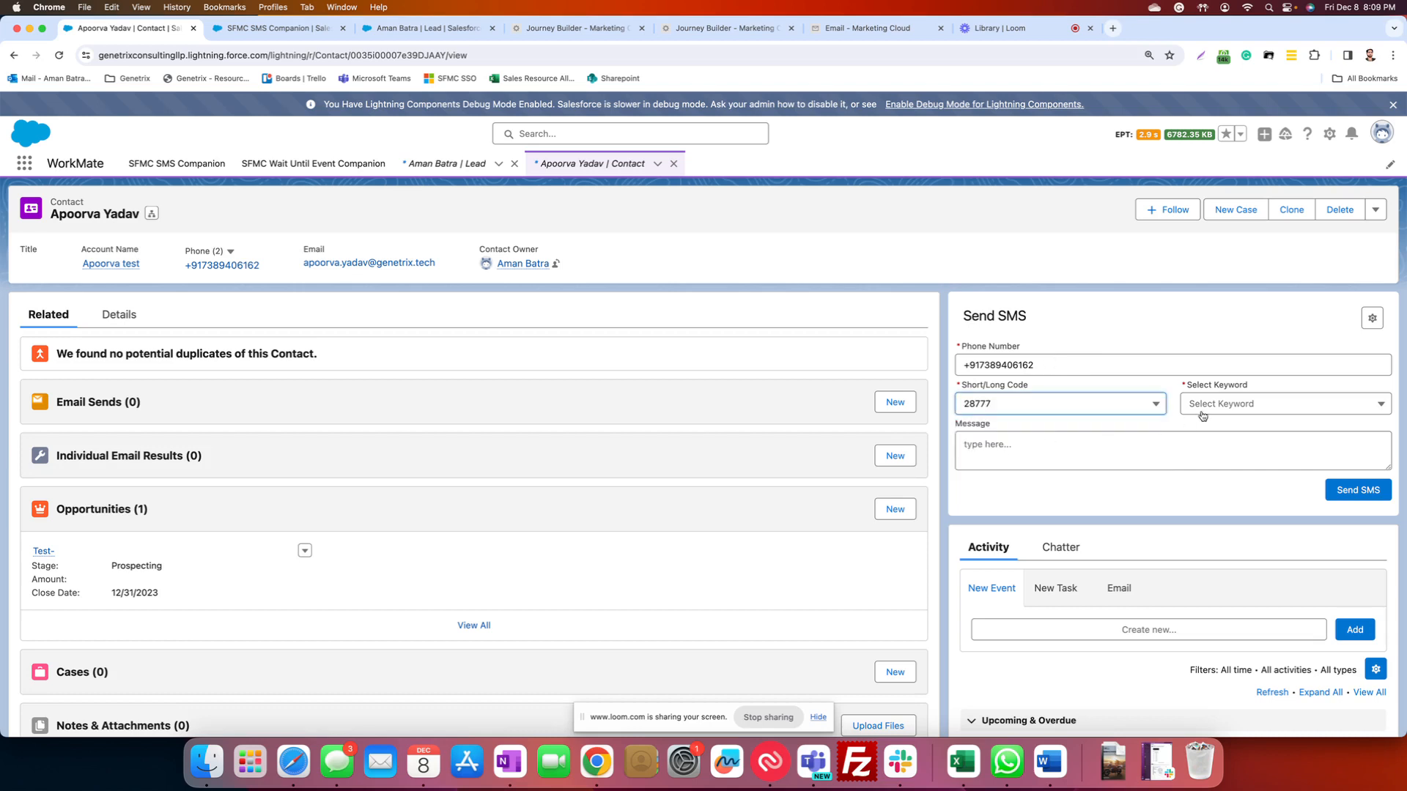
pyautogui.click(1222, 409)
pyautogui.click(1218, 438)
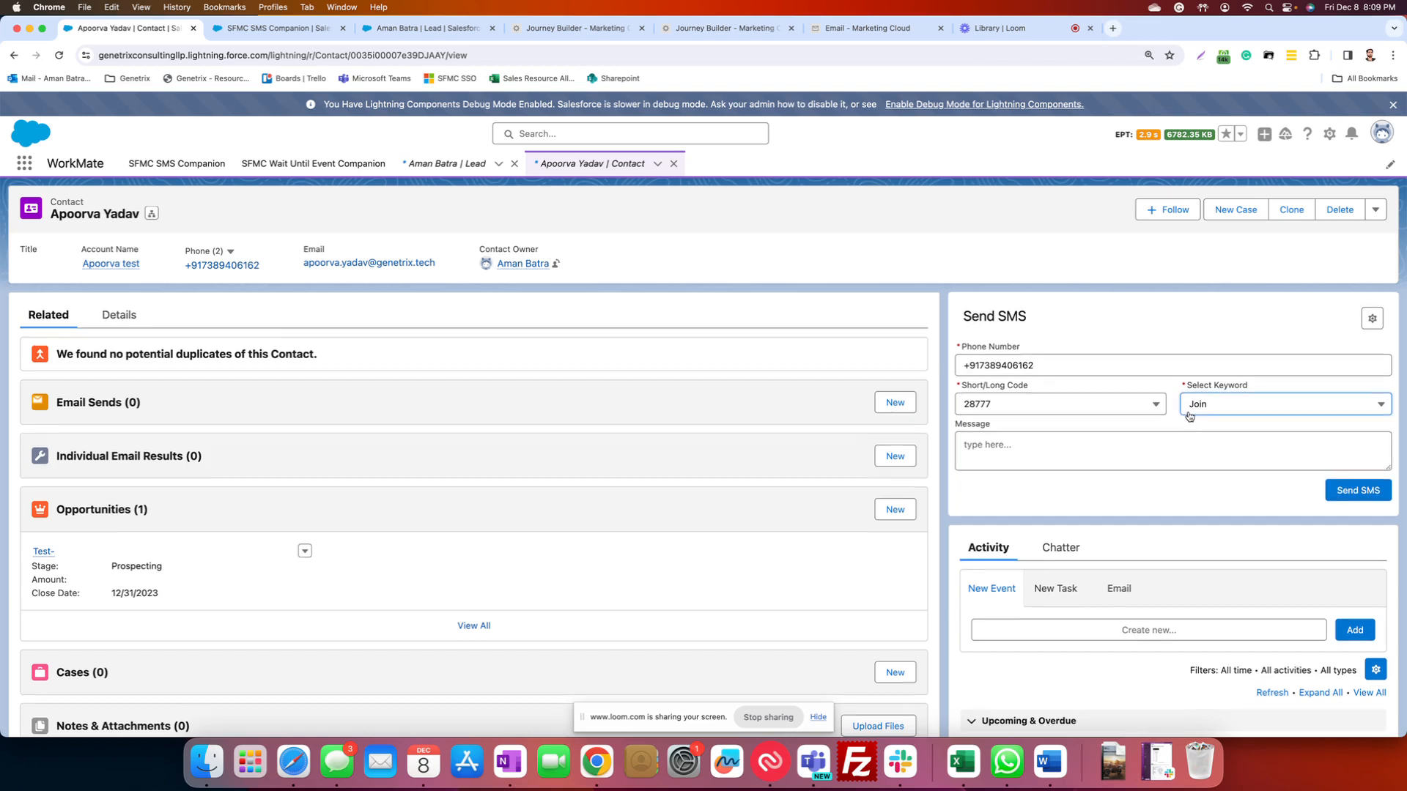
pyautogui.click(1178, 457)
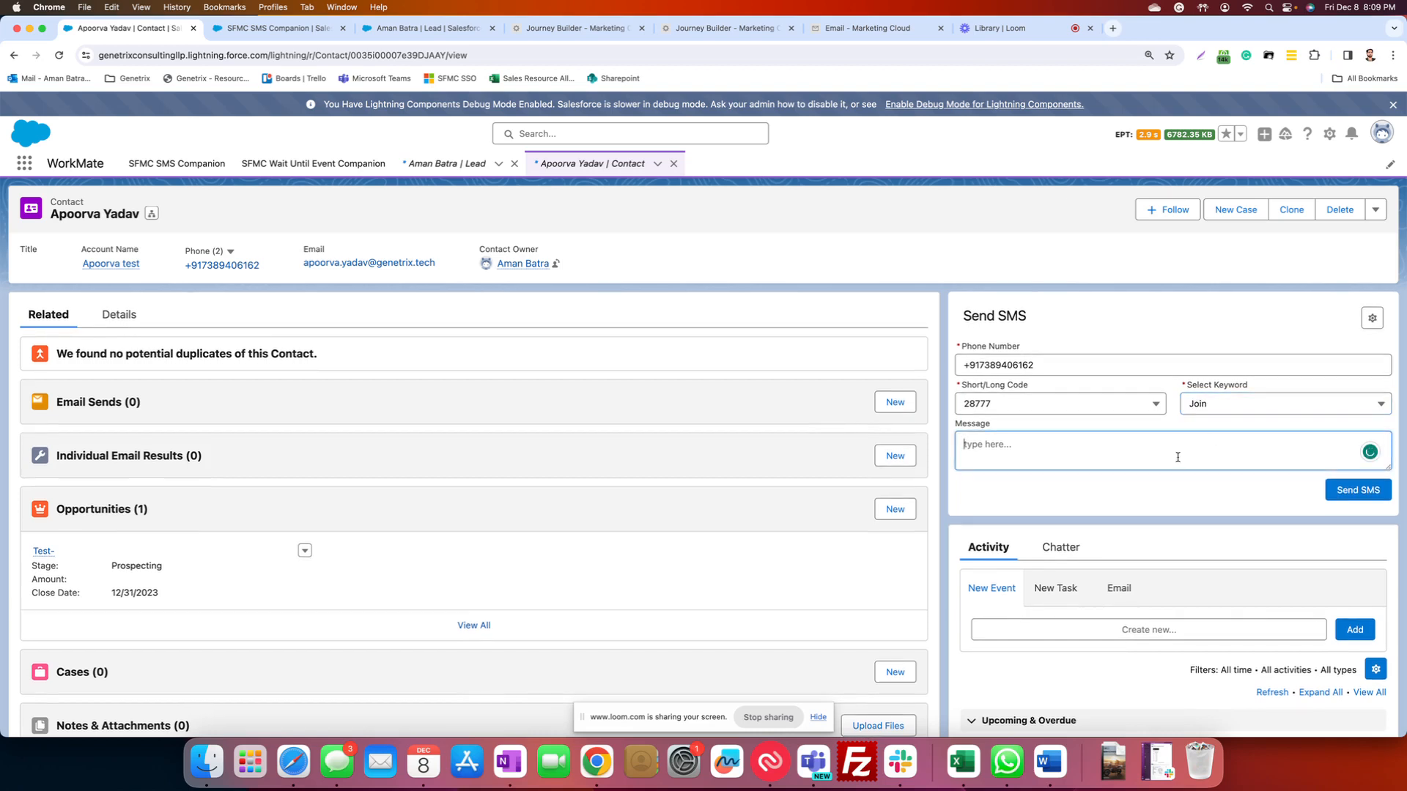
pyautogui.write('Hi, this is an SMS Sent.')
pyautogui.click(1358, 489)
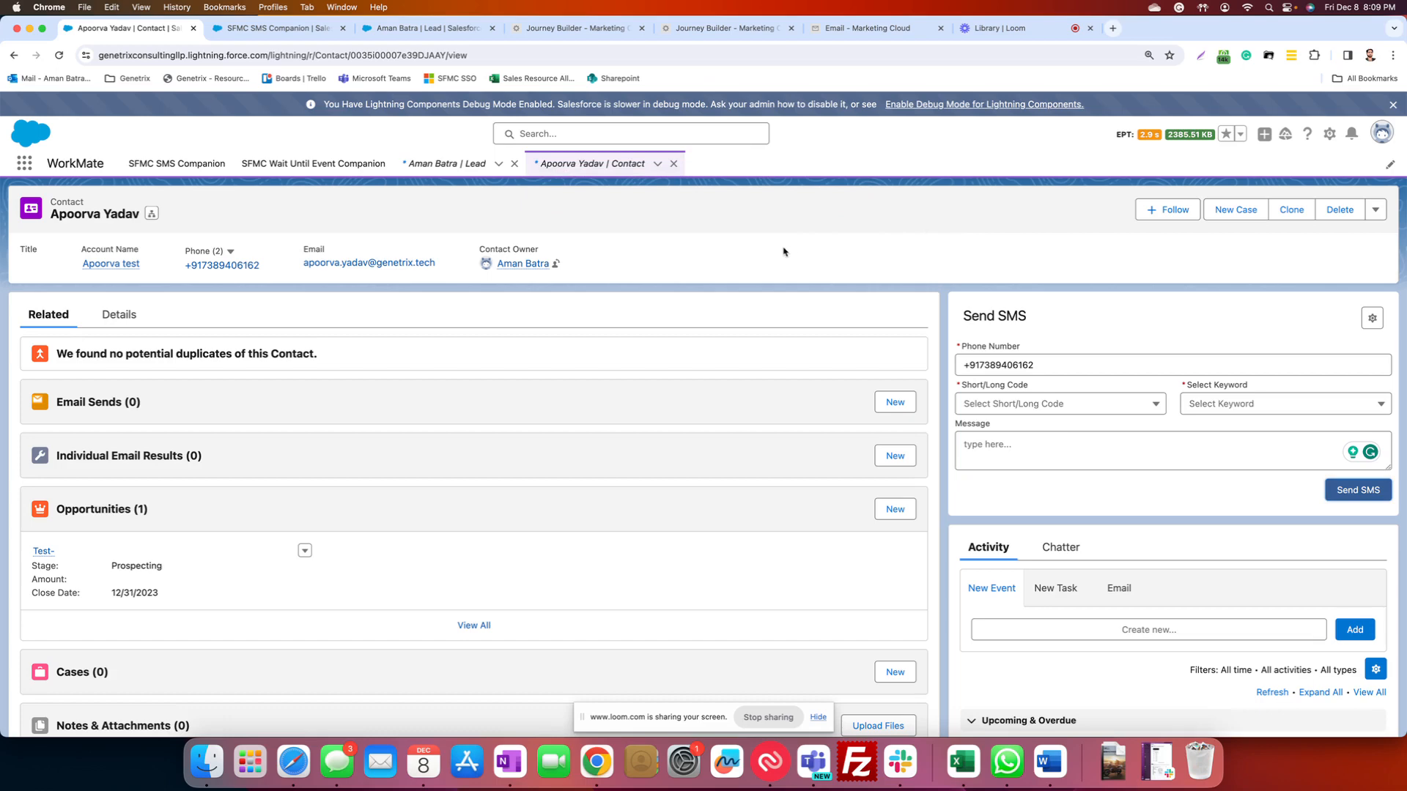
# - Switch to the lead record and open the SFMC Wait Until Event Companion page
pyautogui.rightClick(290, 31)
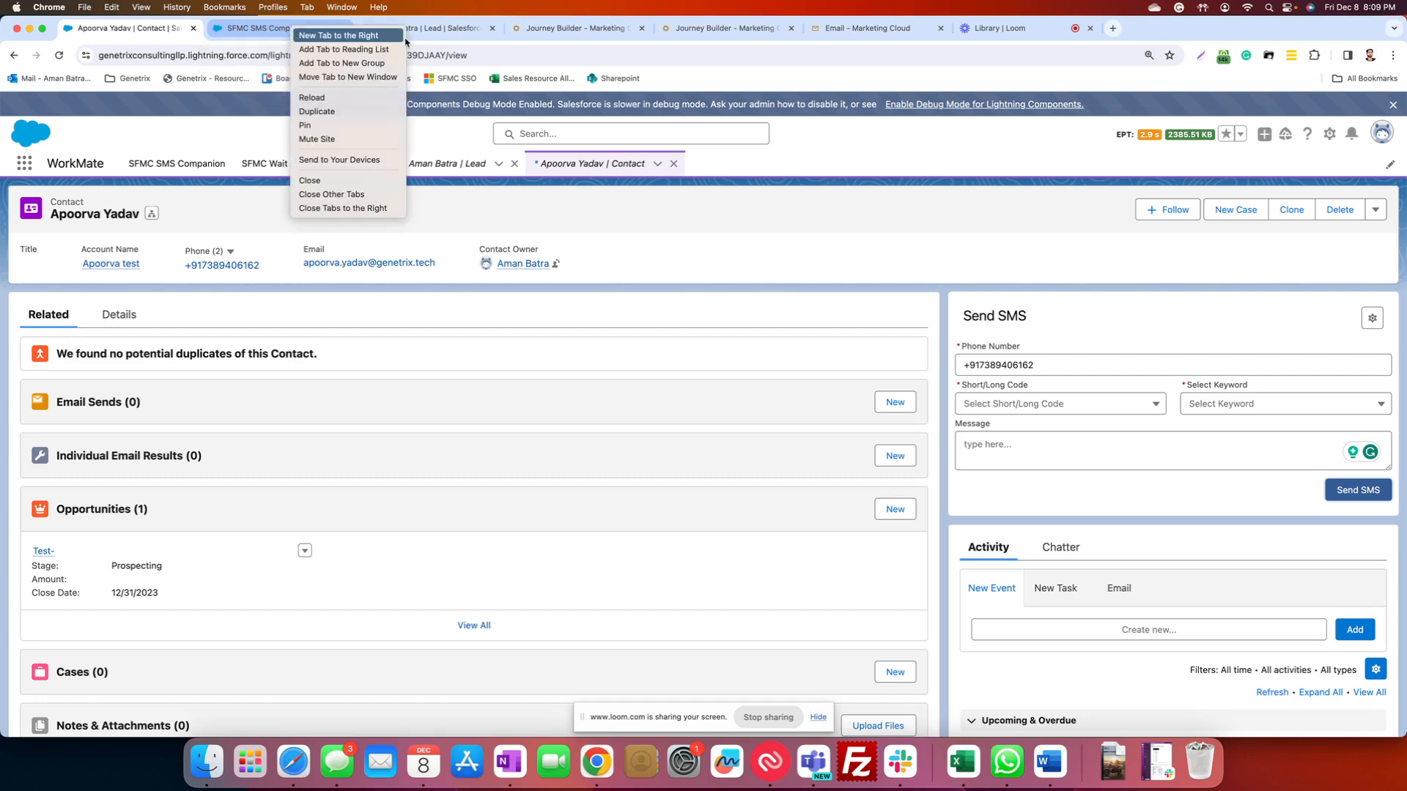
pyautogui.click(442, 32)
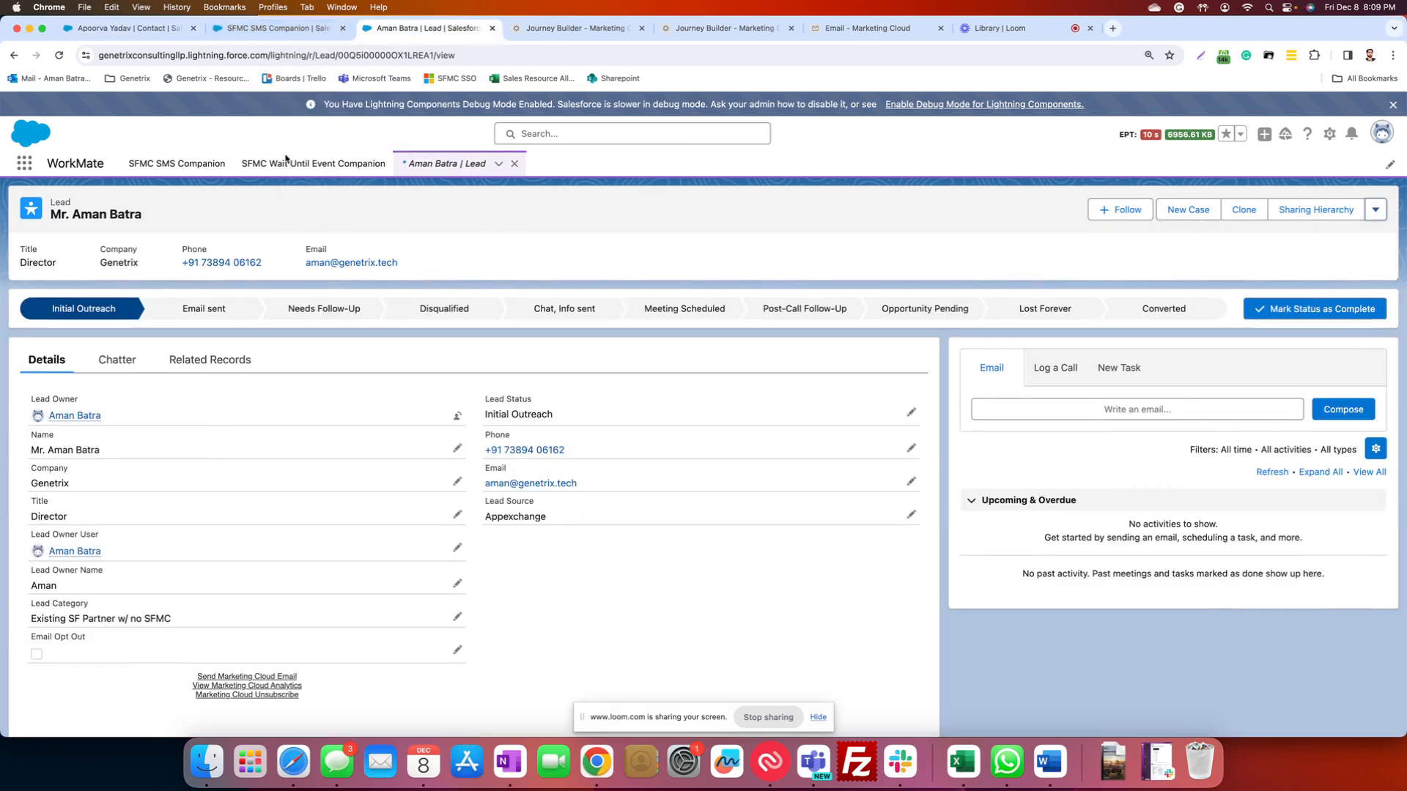
pyautogui.click(310, 173)
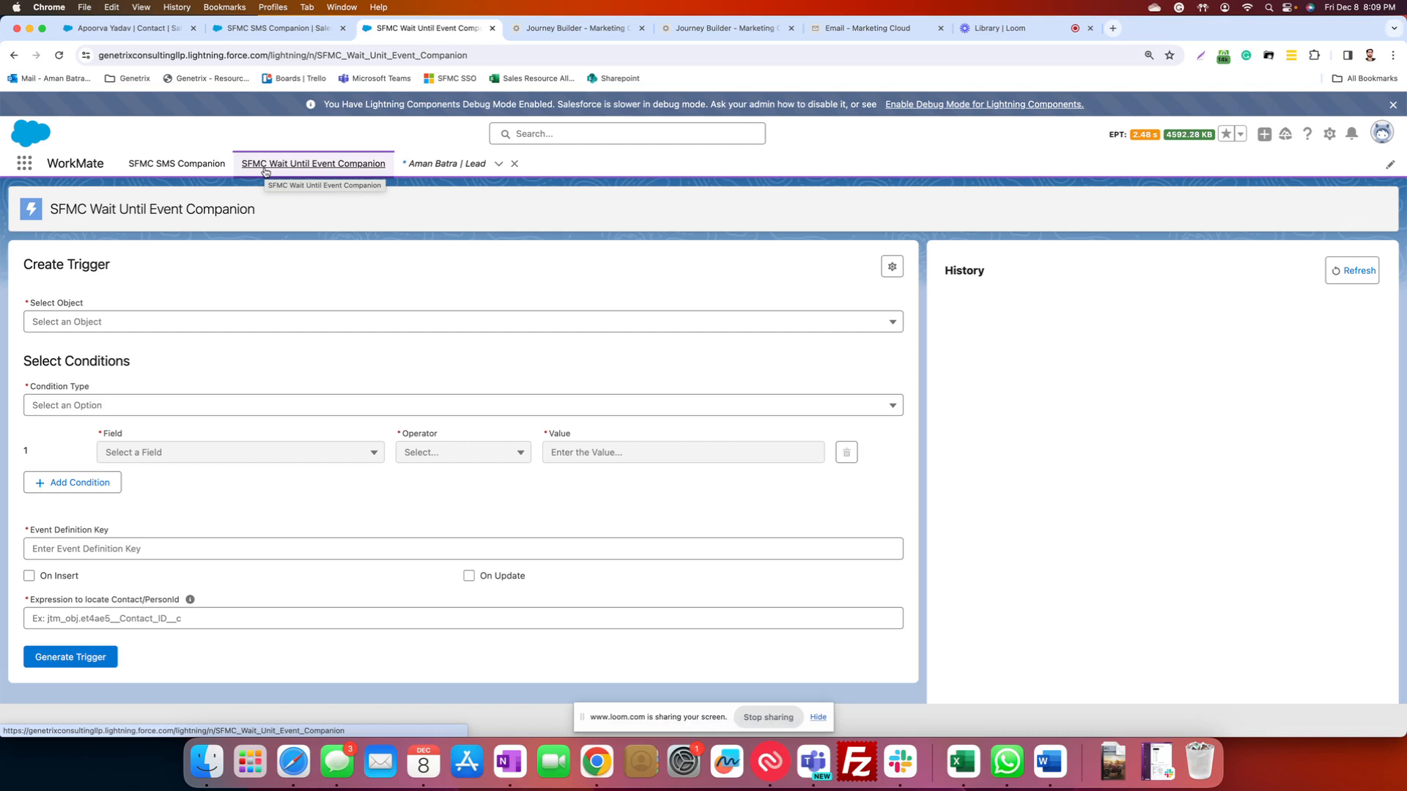
# - In Journey Builder's WorkMate Demo Journey Test, add an SMS activity and a Task activity between WorkMate Email 2 and the 1-day wait
pyautogui.click(583, 28)
pyautogui.click(689, 30)
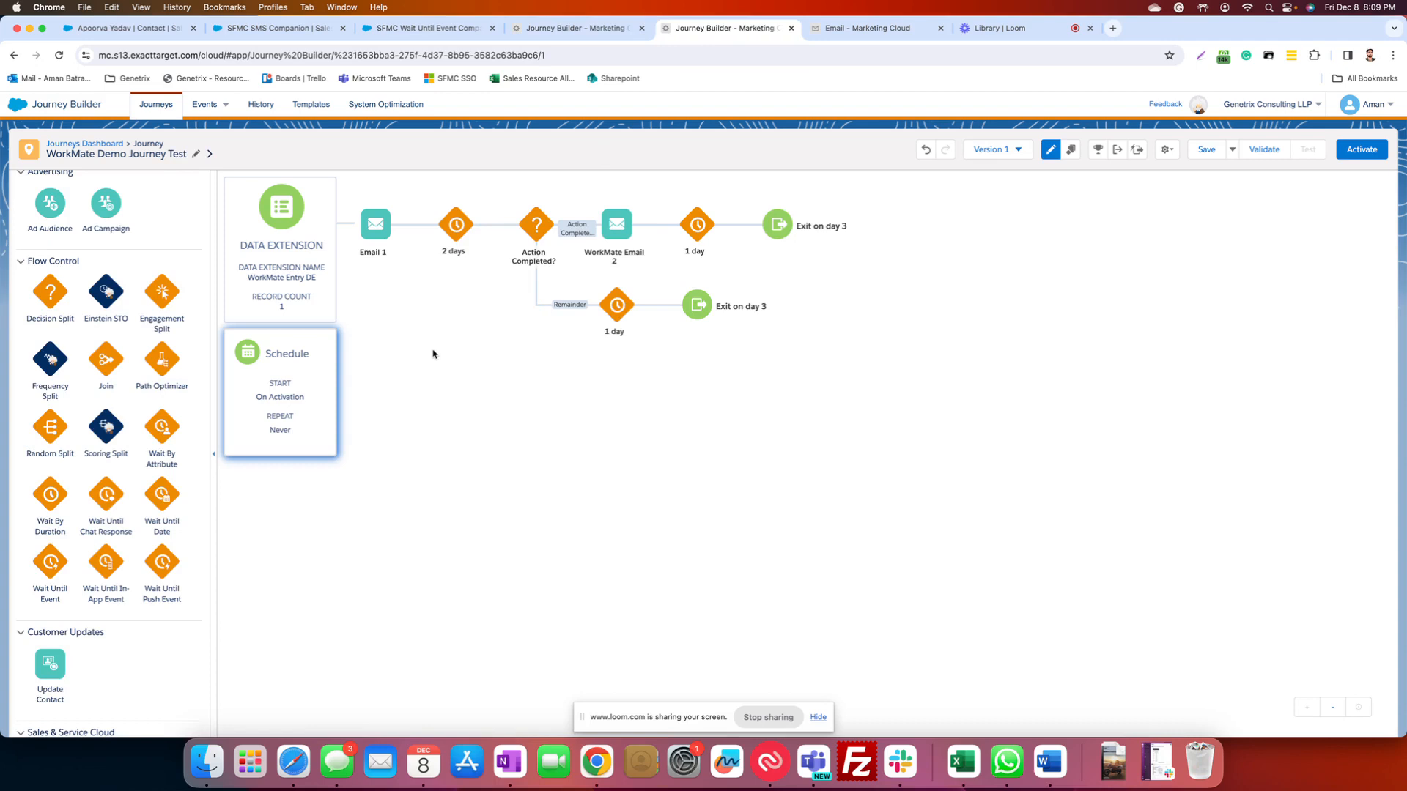
pyautogui.scroll(5, 35, 282)
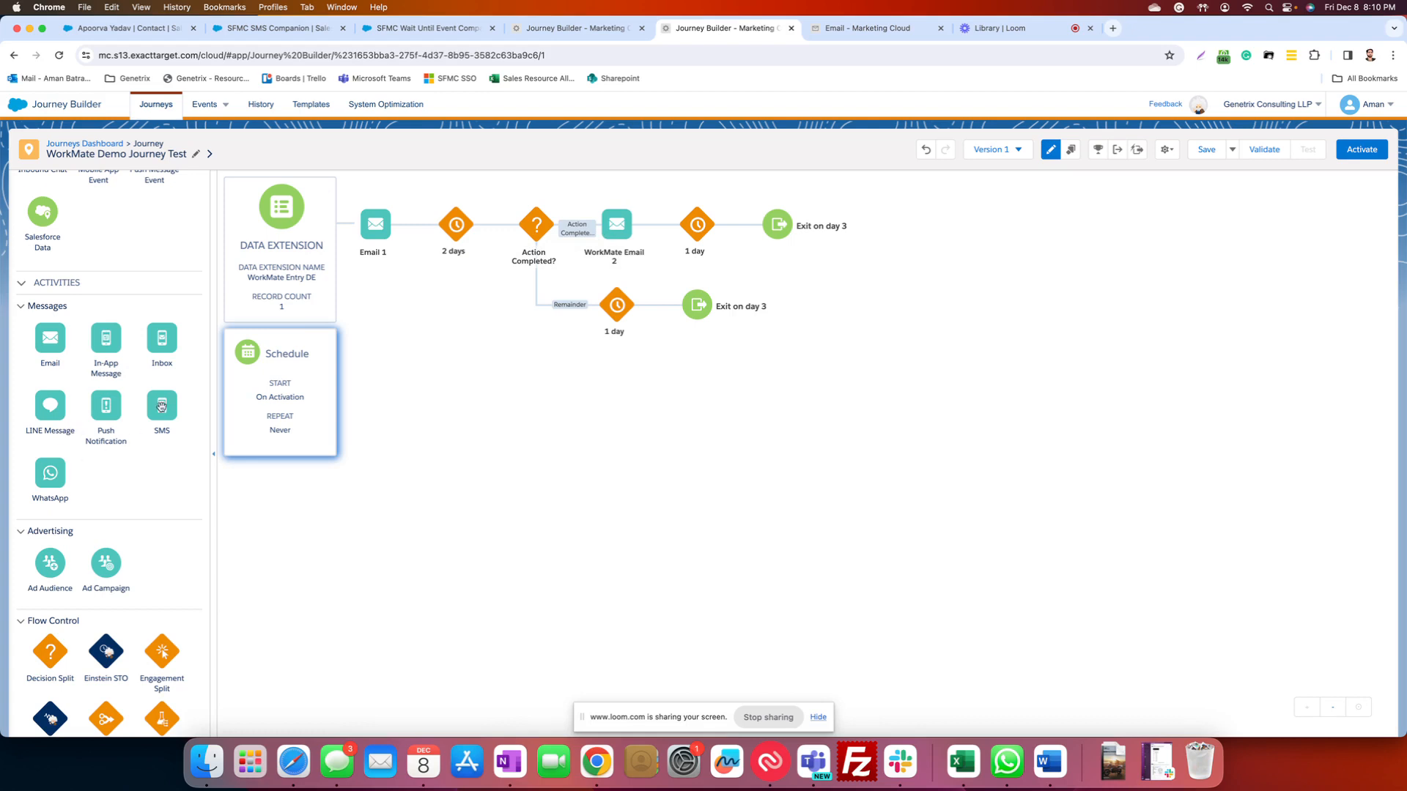
pyautogui.moveTo(161, 404); pyautogui.dragTo(649, 229)
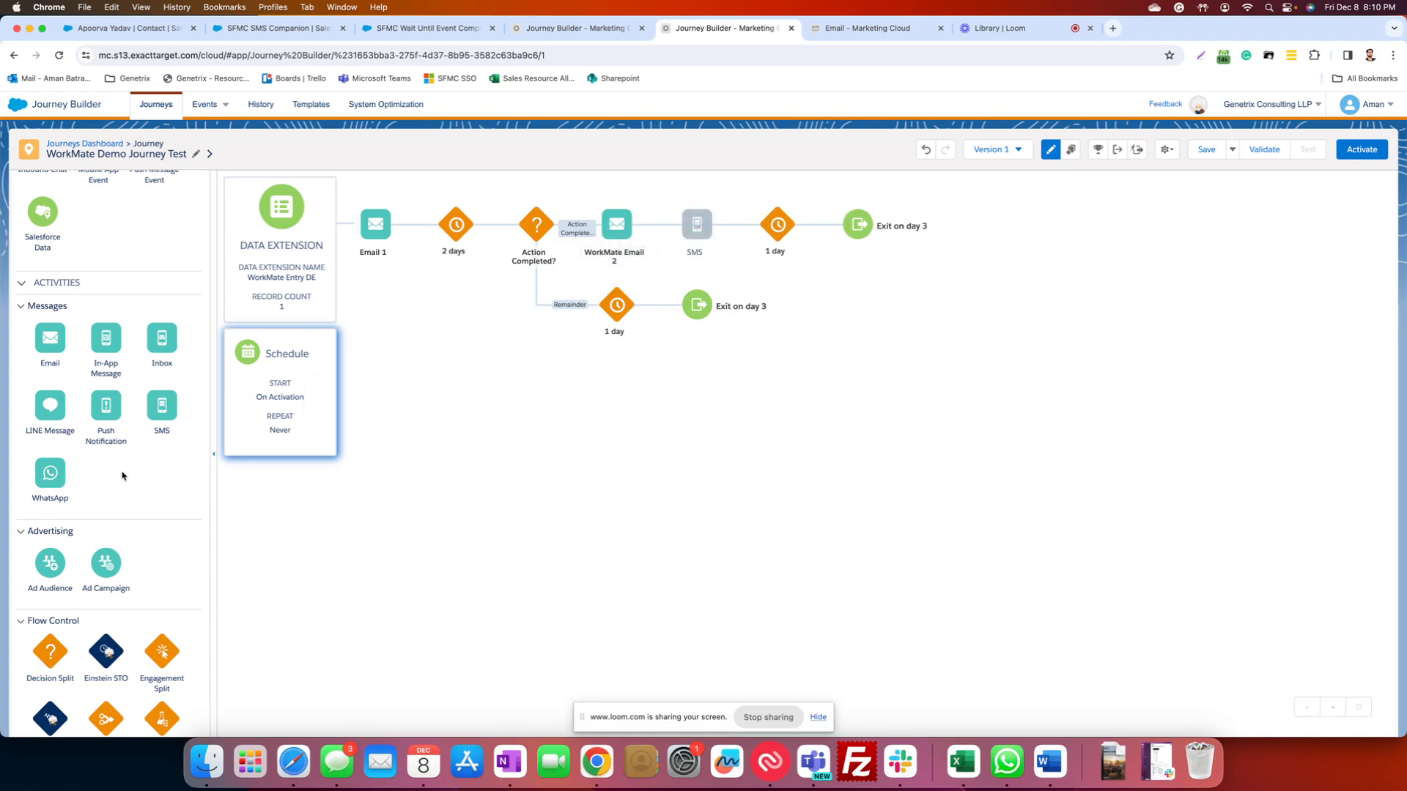
pyautogui.scroll(-5, 88, 464)
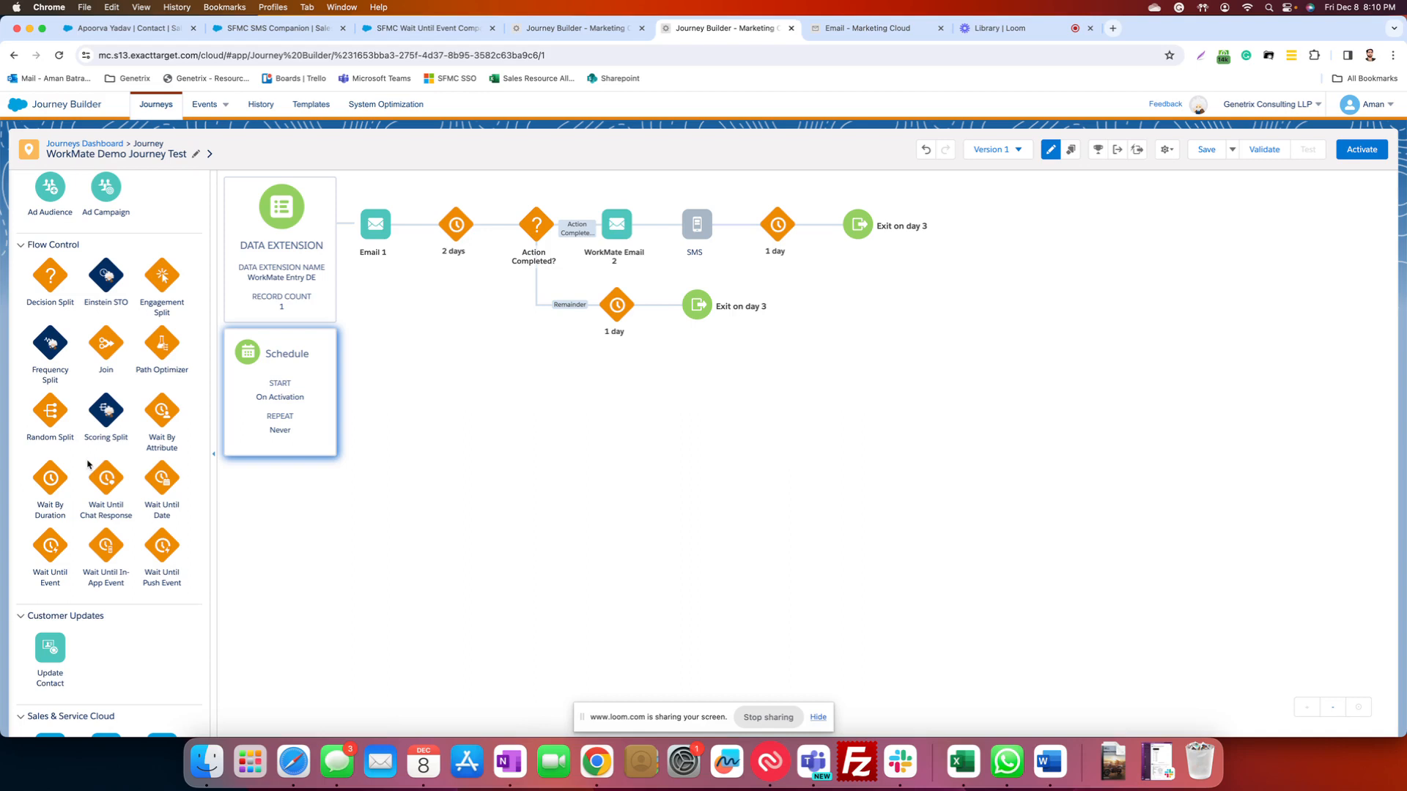
pyautogui.scroll(-5, 88, 463)
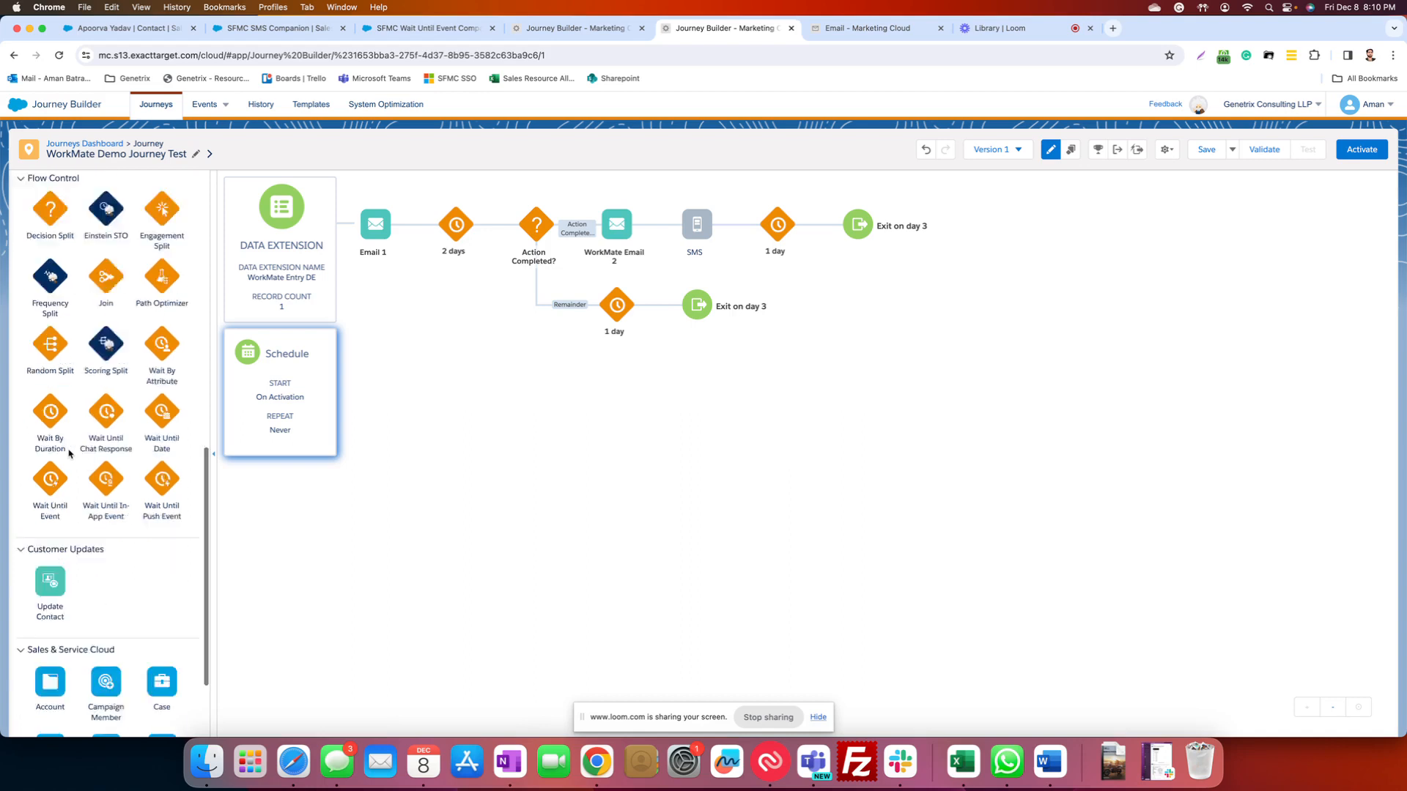
pyautogui.moveTo(155, 674); pyautogui.dragTo(733, 224)
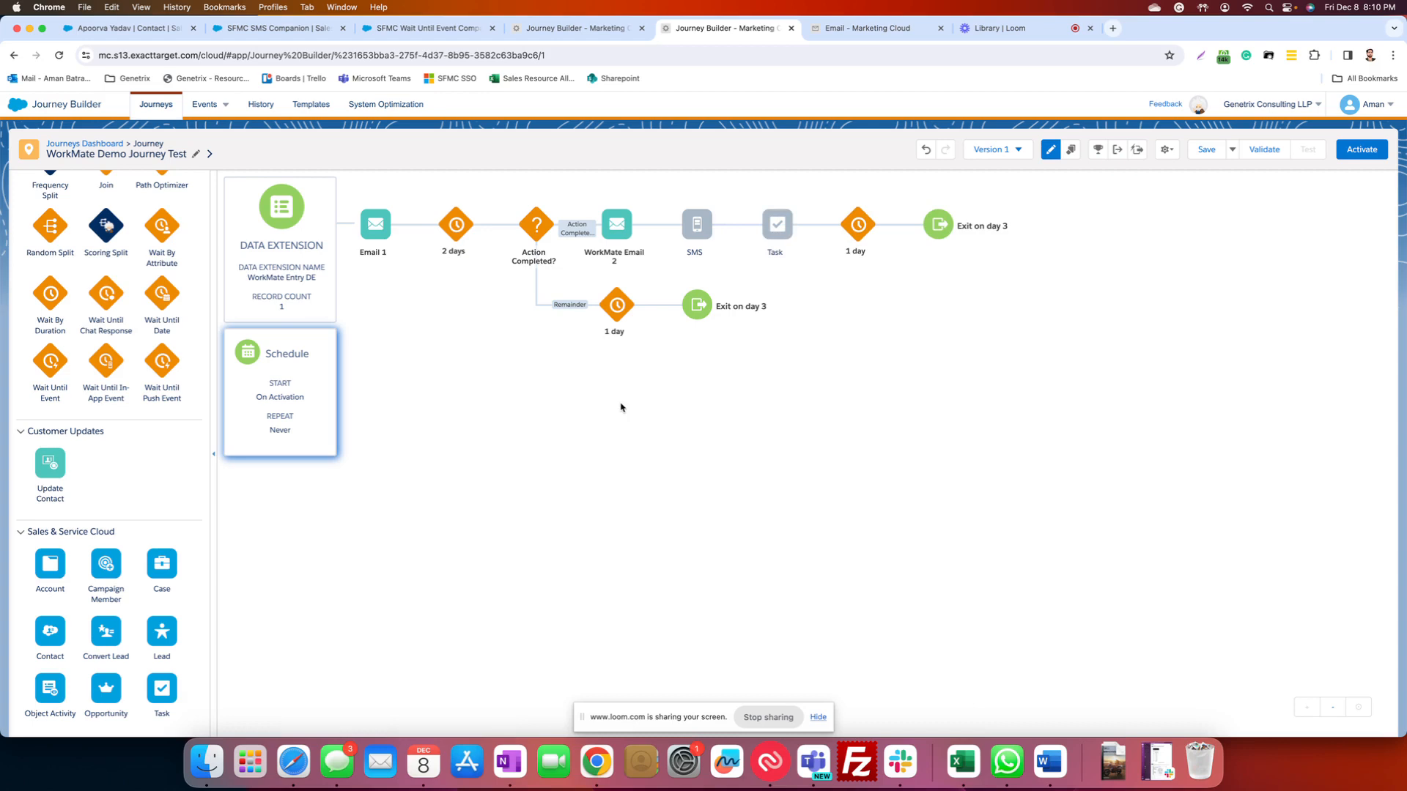
# - Review the test journey's flow and compare it with the Wait Until Event flow in the WorkMate Demo Journey
pyautogui.scroll(10, 134, 320)
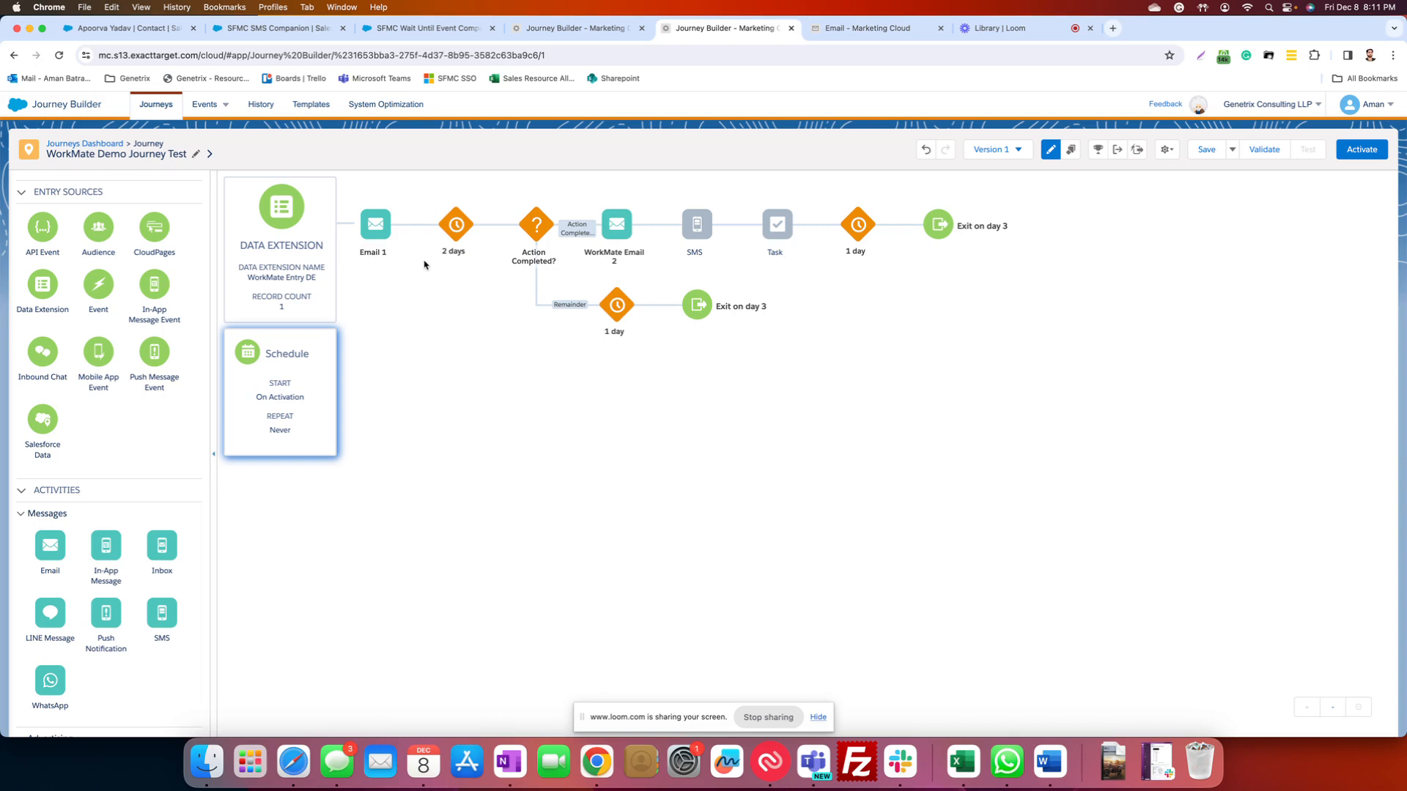
pyautogui.moveTo(556, 264)
pyautogui.click(575, 28)
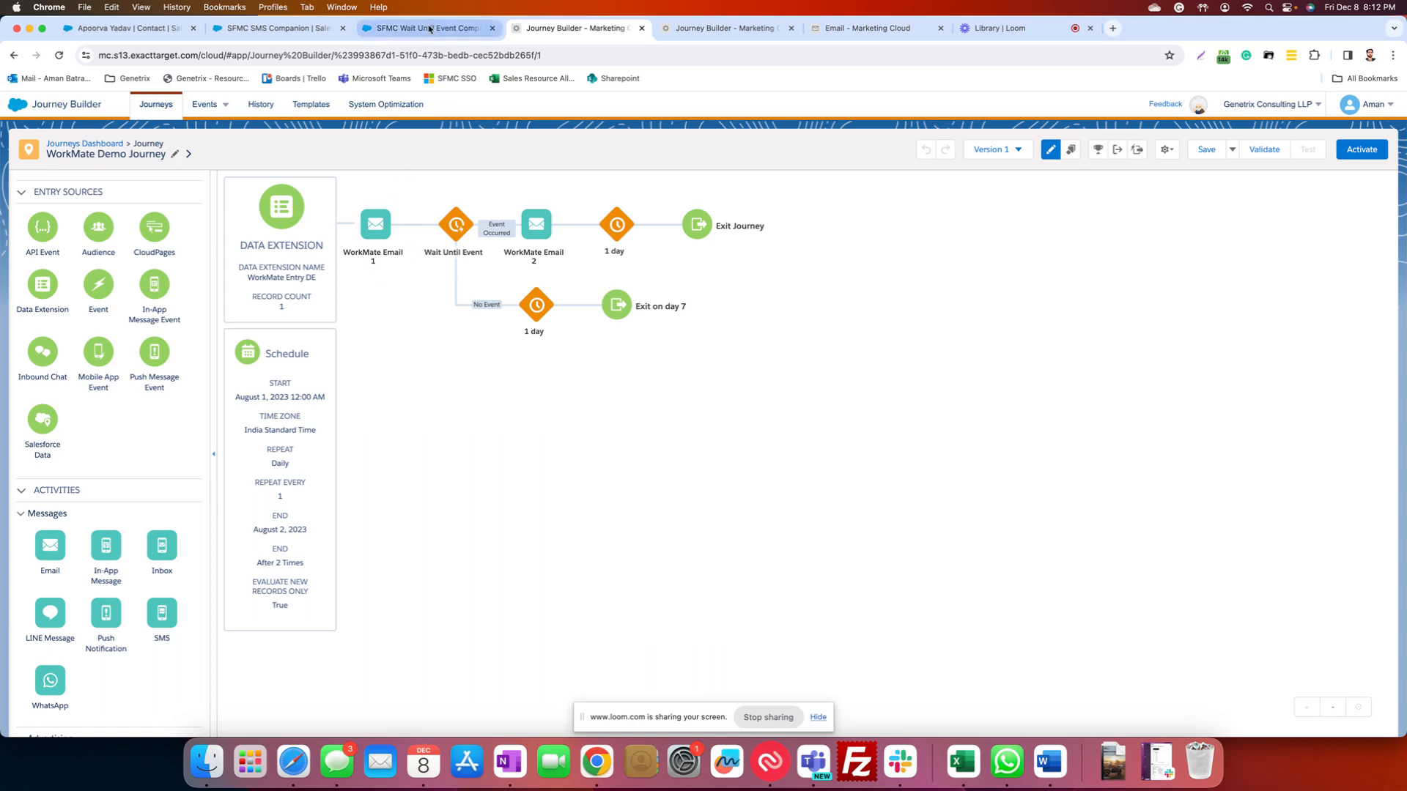
# - In the Wait Until Event Companion, set the trigger's object to Task and its condition type to All Conditions Are Met (AND)
pyautogui.click(429, 29)
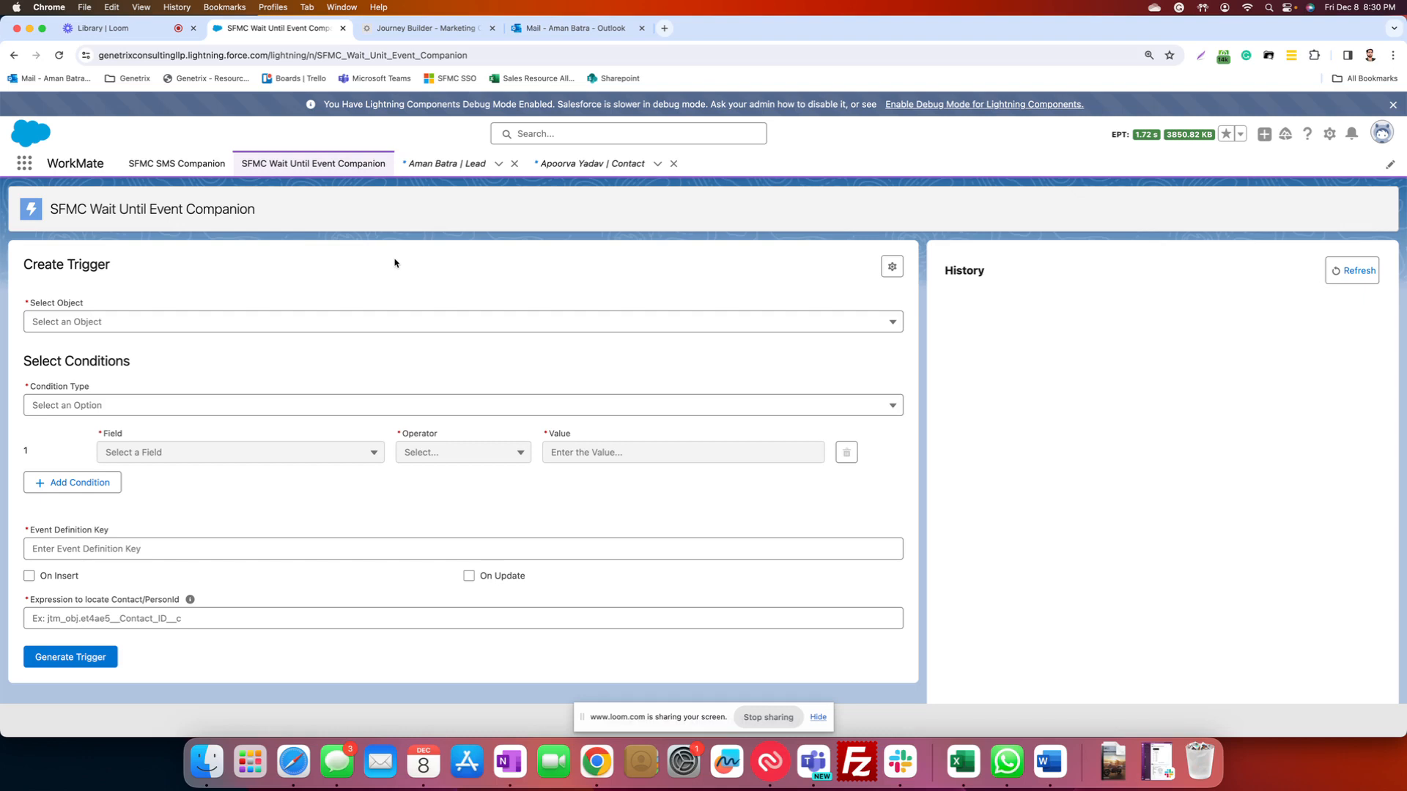
pyautogui.click(383, 323)
pyautogui.click(409, 293)
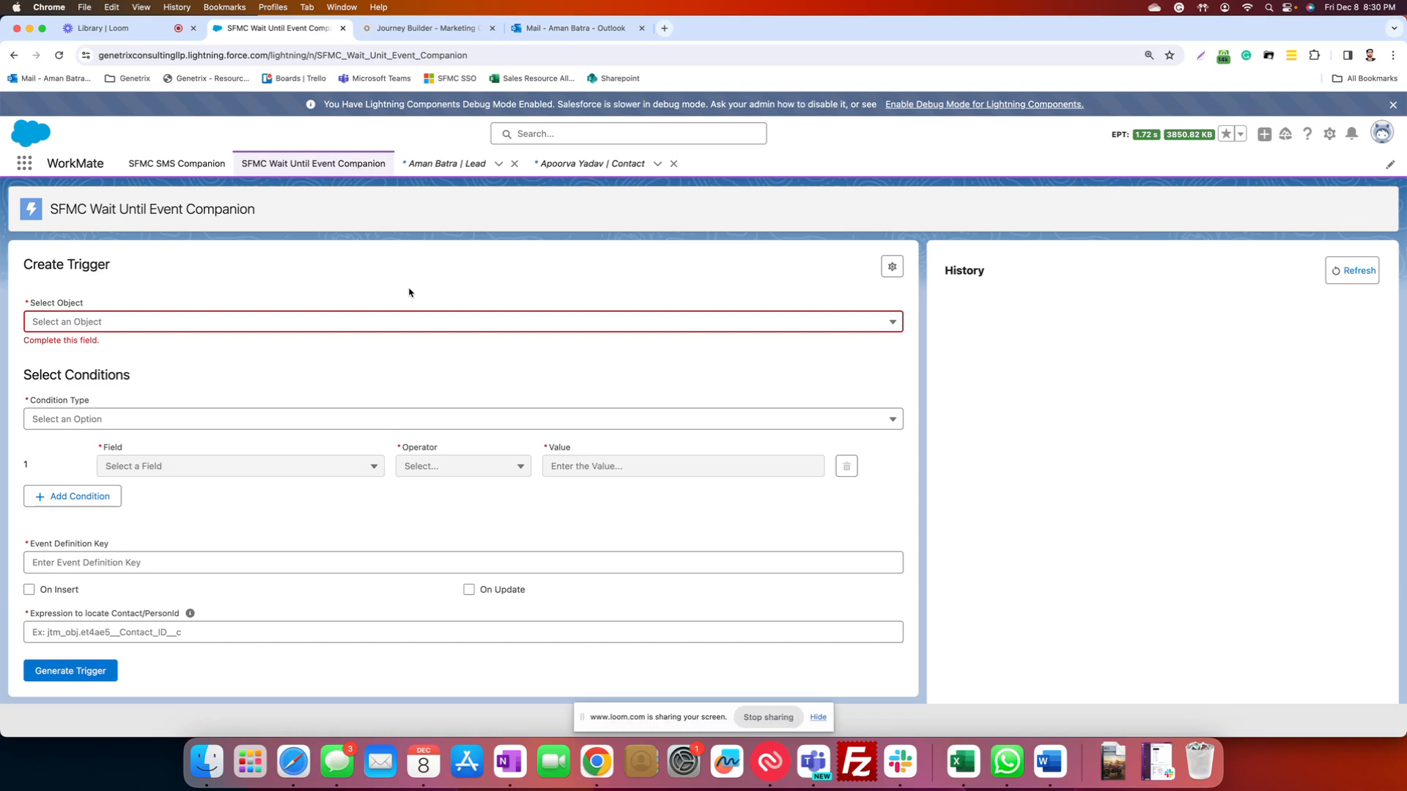
pyautogui.click(386, 327)
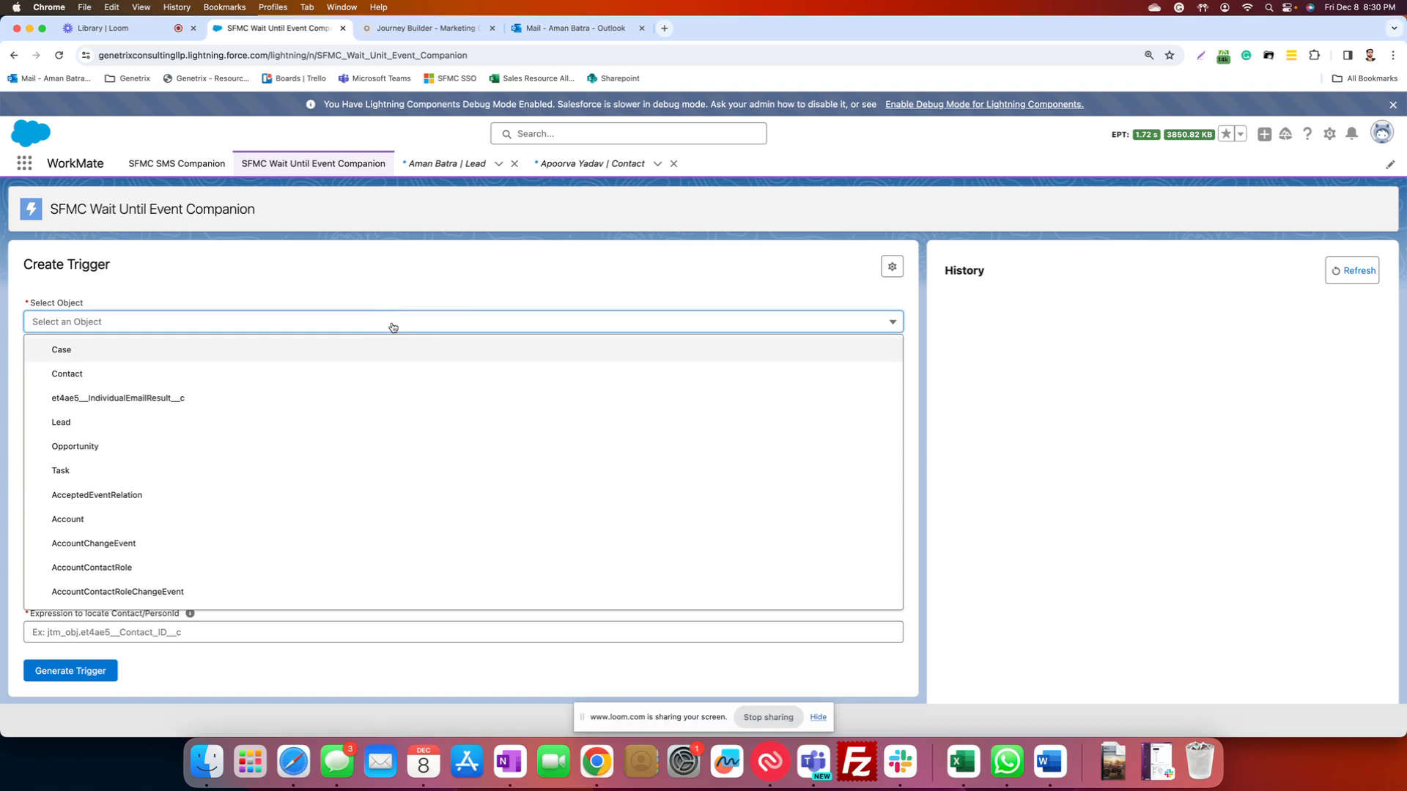
pyautogui.click(102, 477)
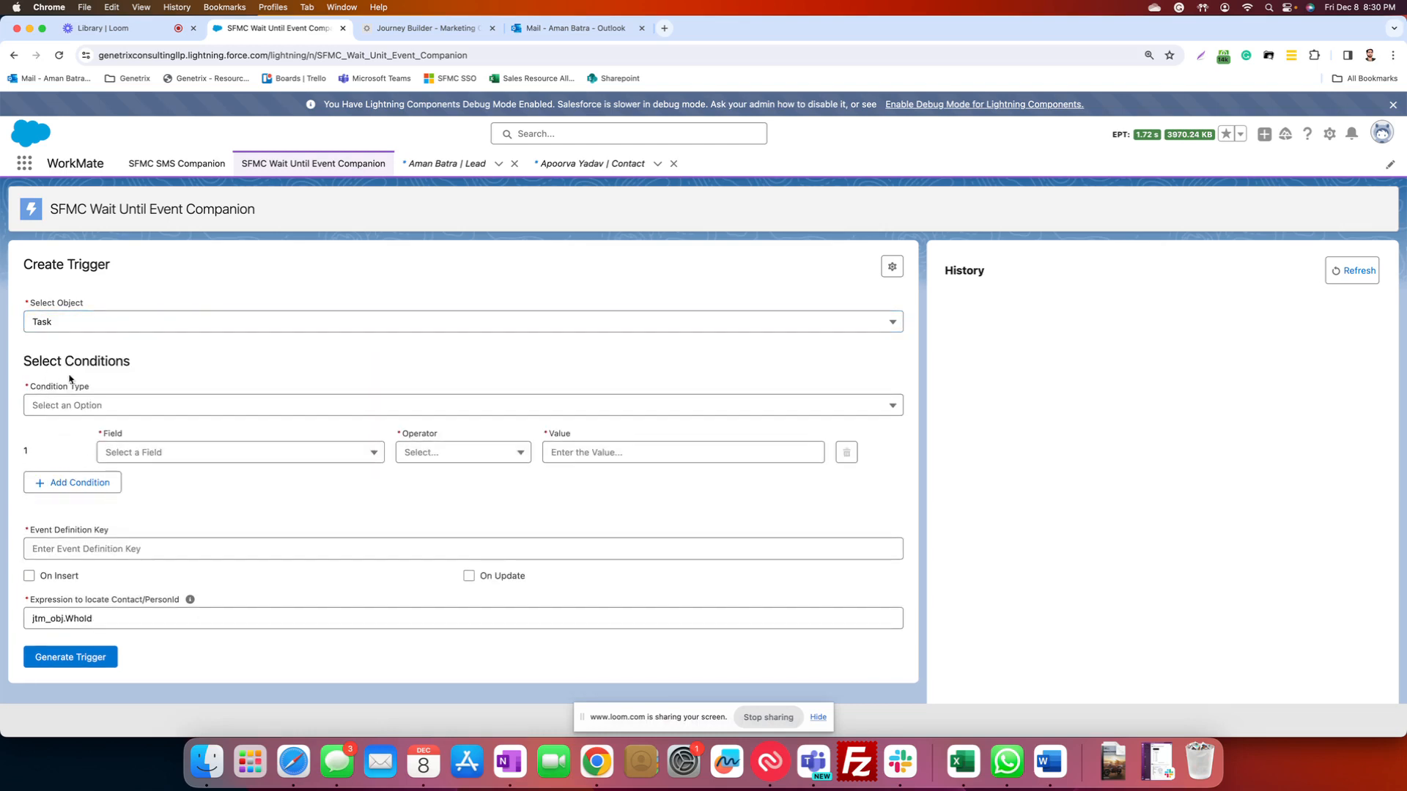
pyautogui.click(88, 407)
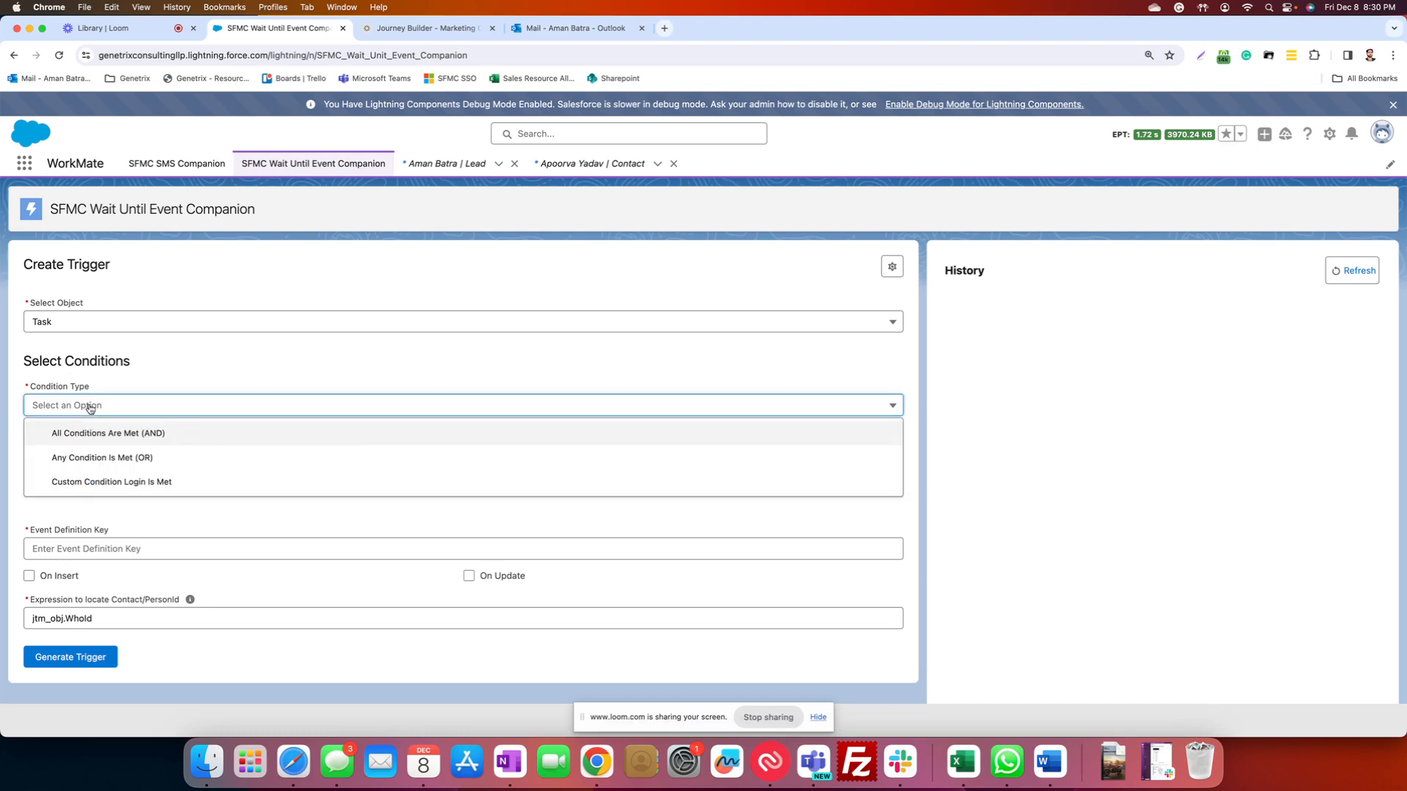
pyautogui.click(80, 432)
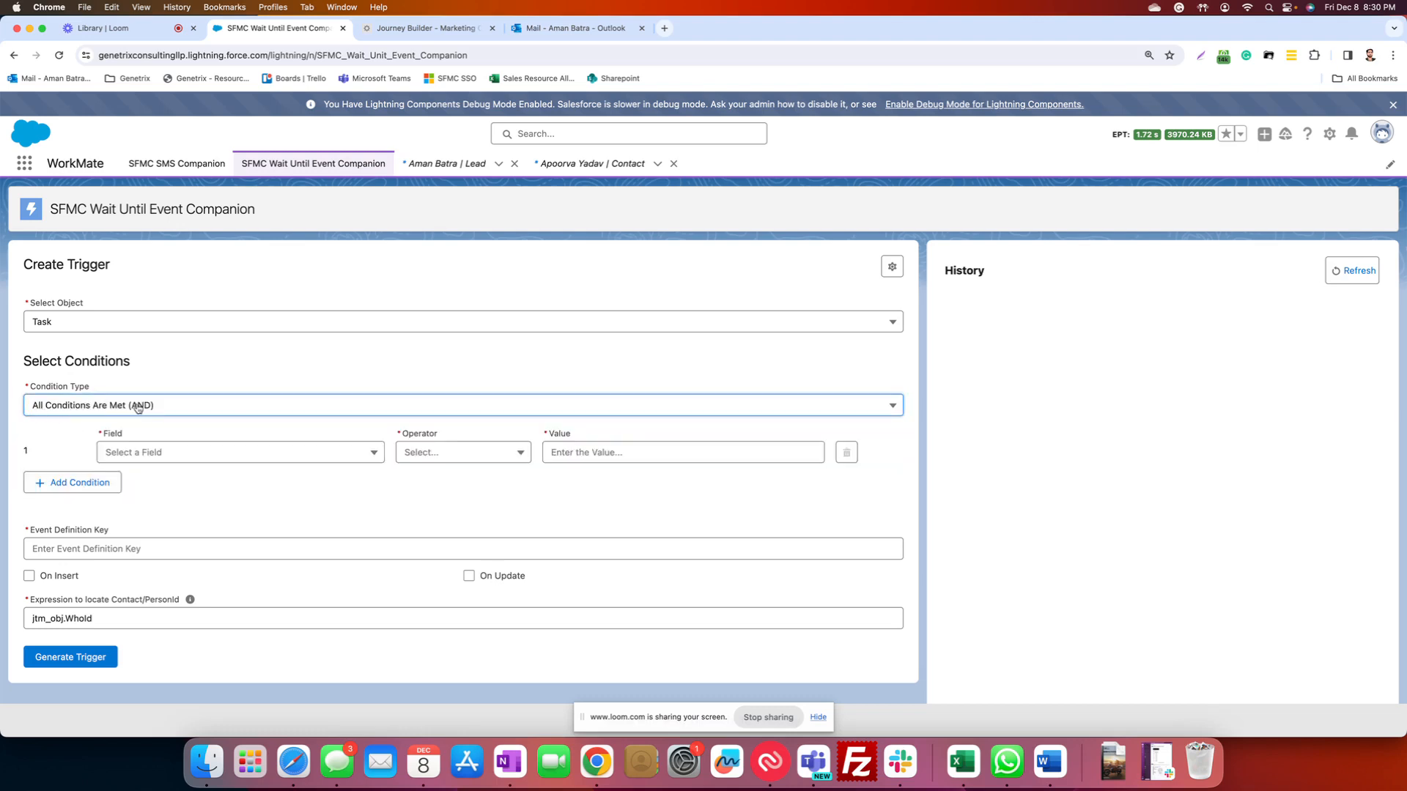
# - Define the first trigger condition as status Equals Completed
pyautogui.click(159, 460)
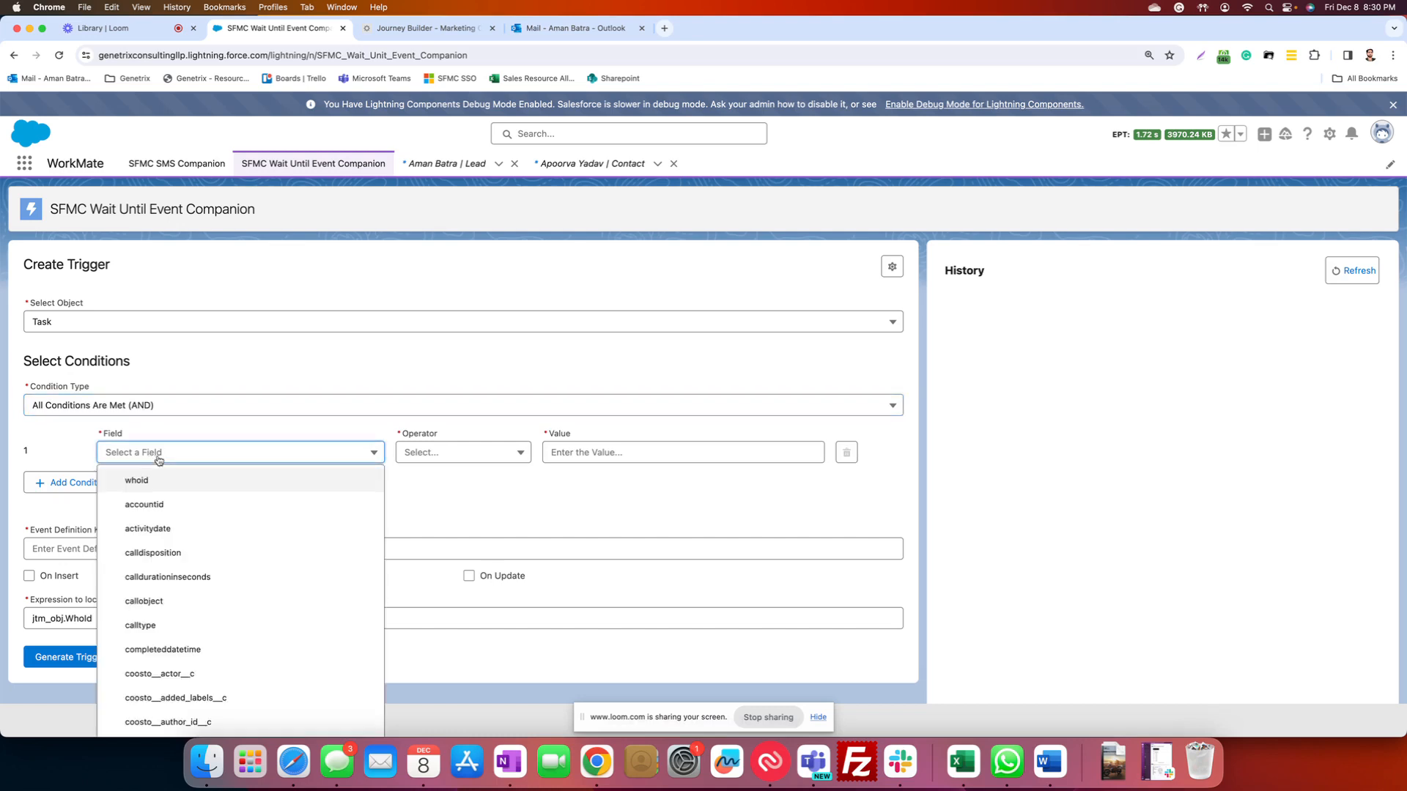
pyautogui.scroll(-15, 208, 520)
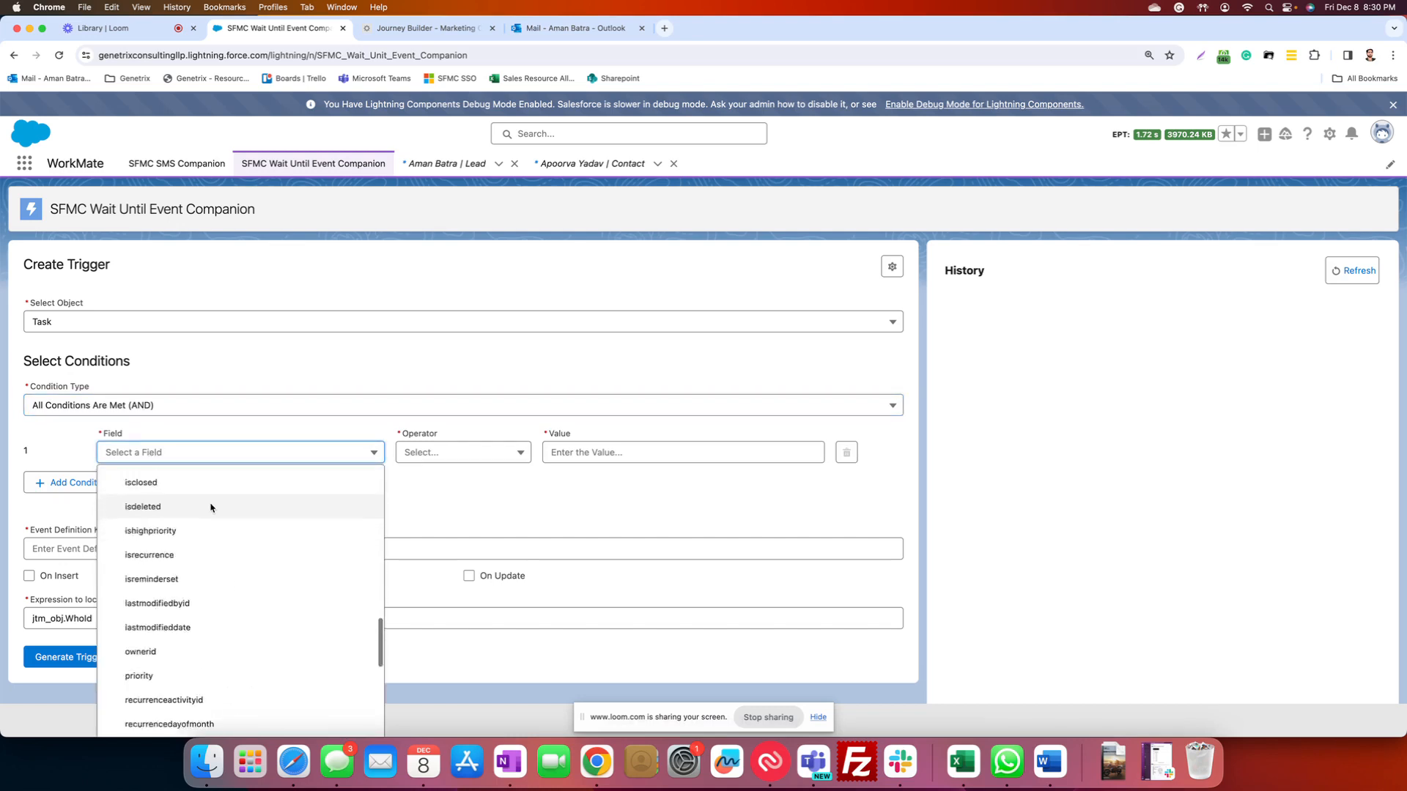
pyautogui.click(155, 607)
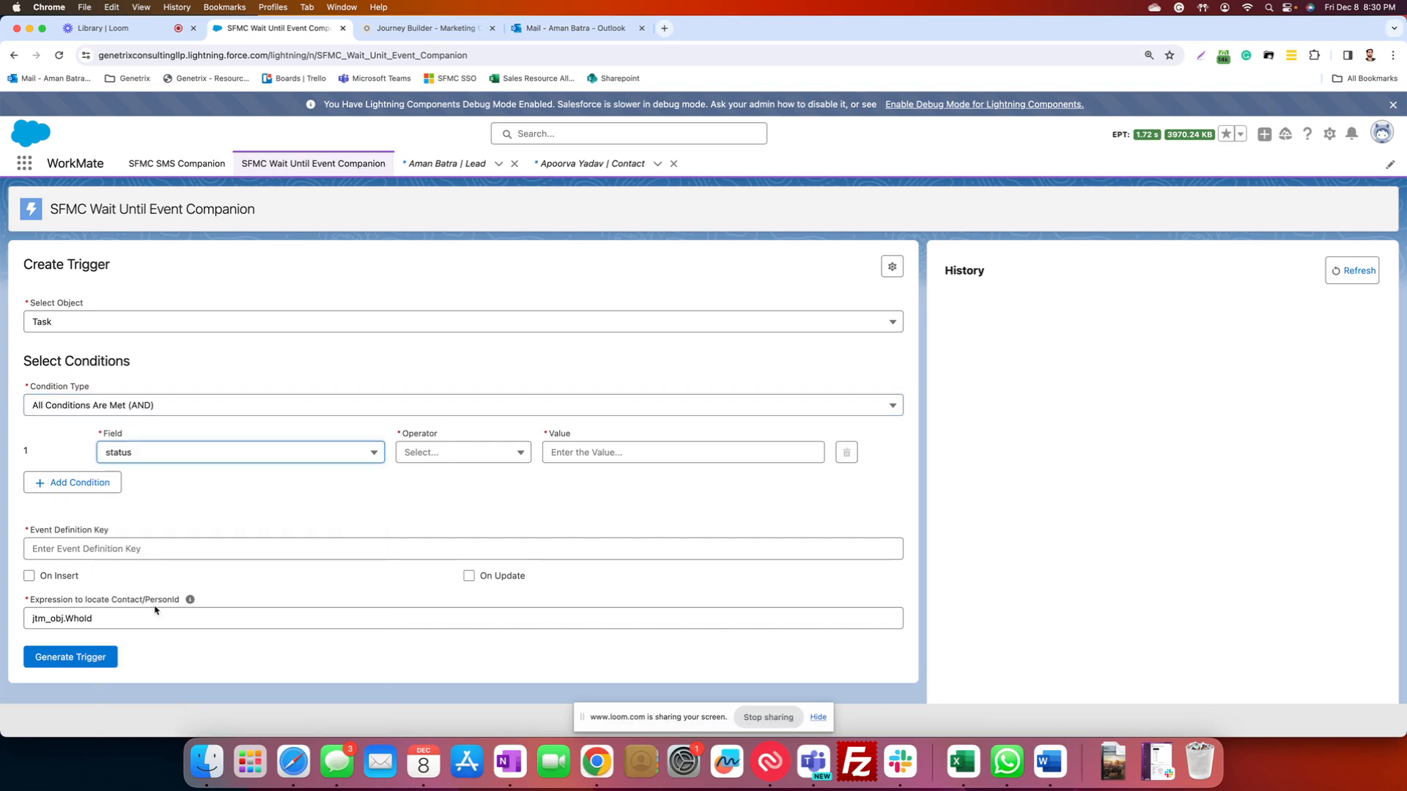
pyautogui.click(484, 454)
pyautogui.click(462, 577)
pyautogui.click(578, 452)
pyautogui.write('Completed')
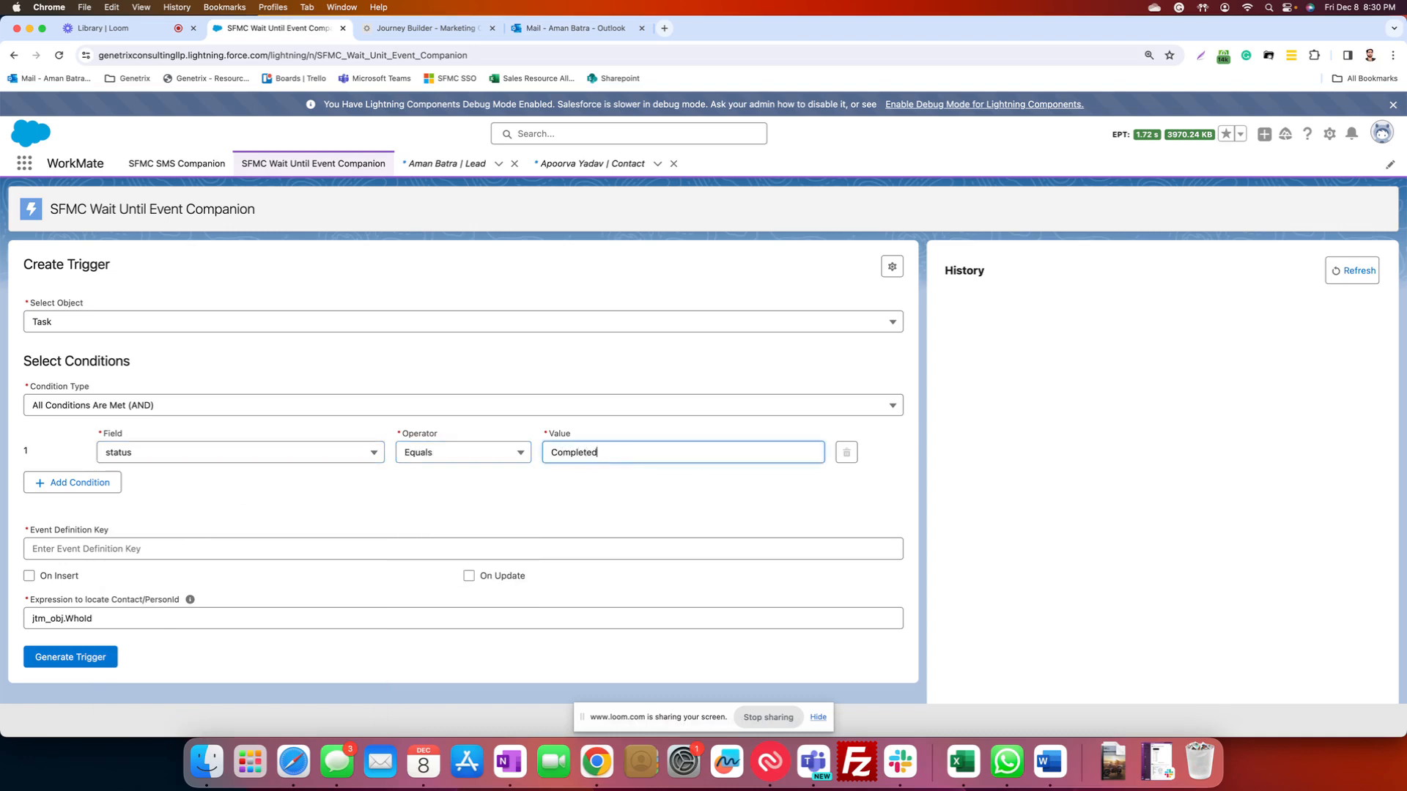
# - Add a second trigger condition defined as subject Equals Call
pyautogui.click(53, 483)
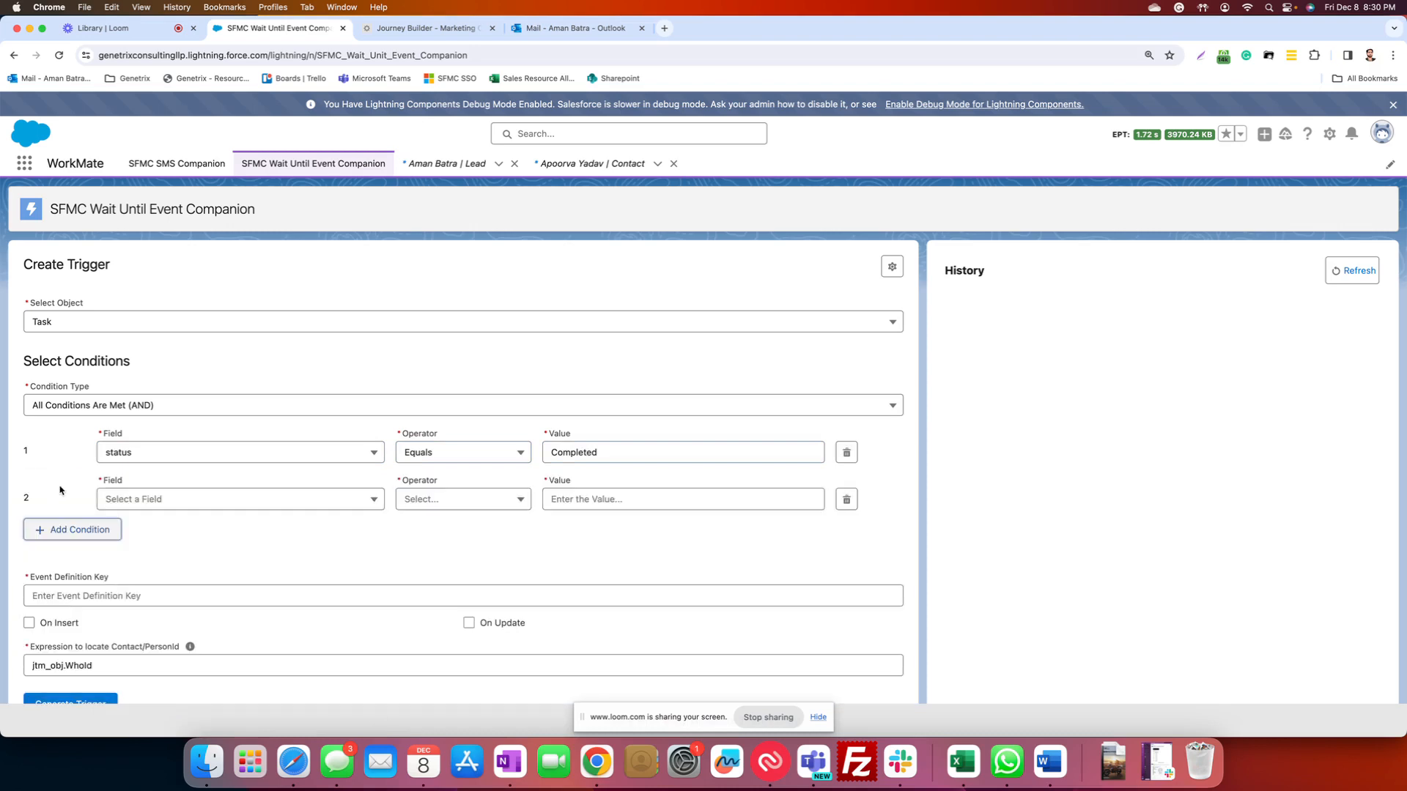
pyautogui.click(176, 509)
pyautogui.scroll(-10, 220, 623)
pyautogui.click(218, 629)
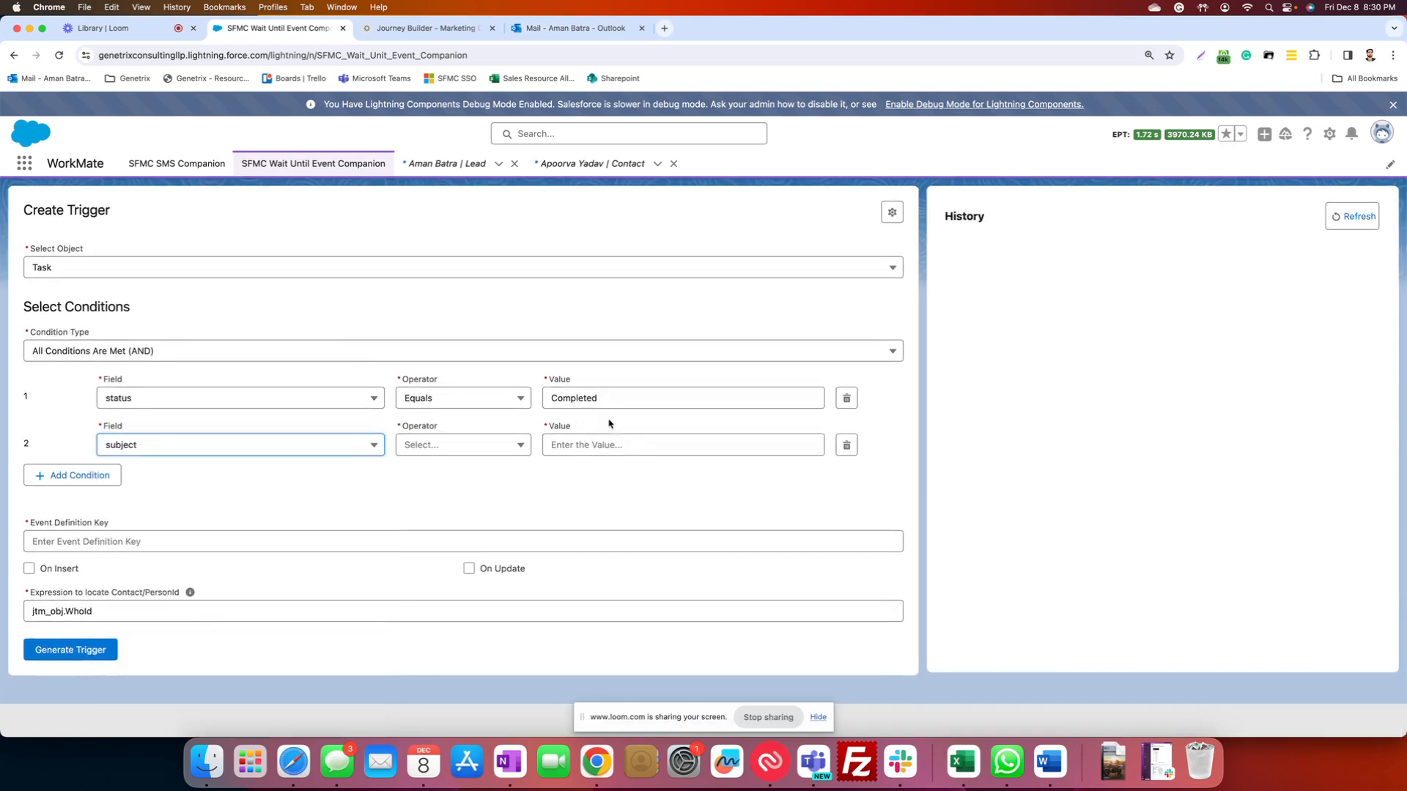
pyautogui.click(478, 444)
pyautogui.click(437, 570)
pyautogui.click(623, 445)
pyautogui.write('Call')
# - Copy the Event Definition Key from the WorkMate Demo Journey's Wait Until Event activity into the trigger's Event Definition Key field
pyautogui.click(240, 542)
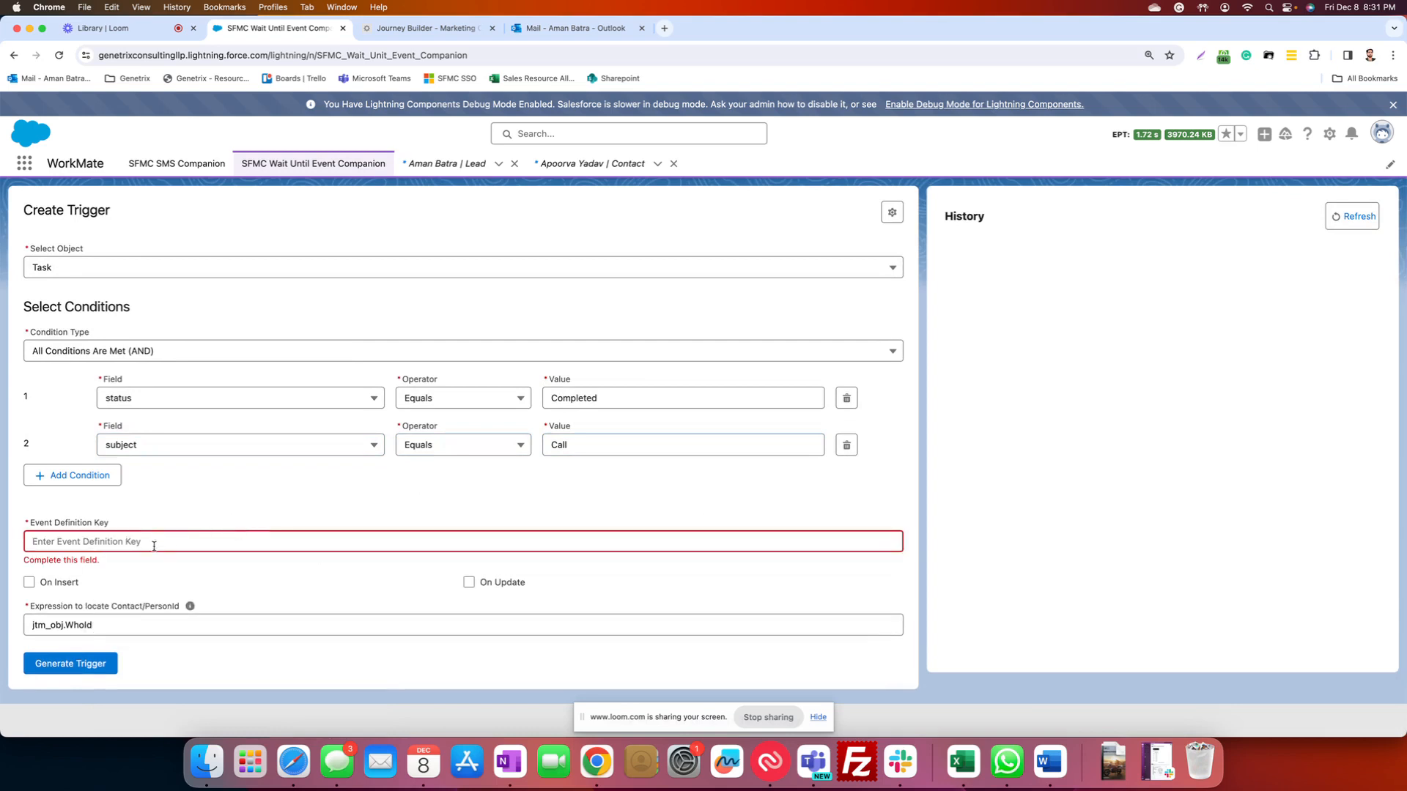
pyautogui.click(425, 29)
pyautogui.click(299, 227)
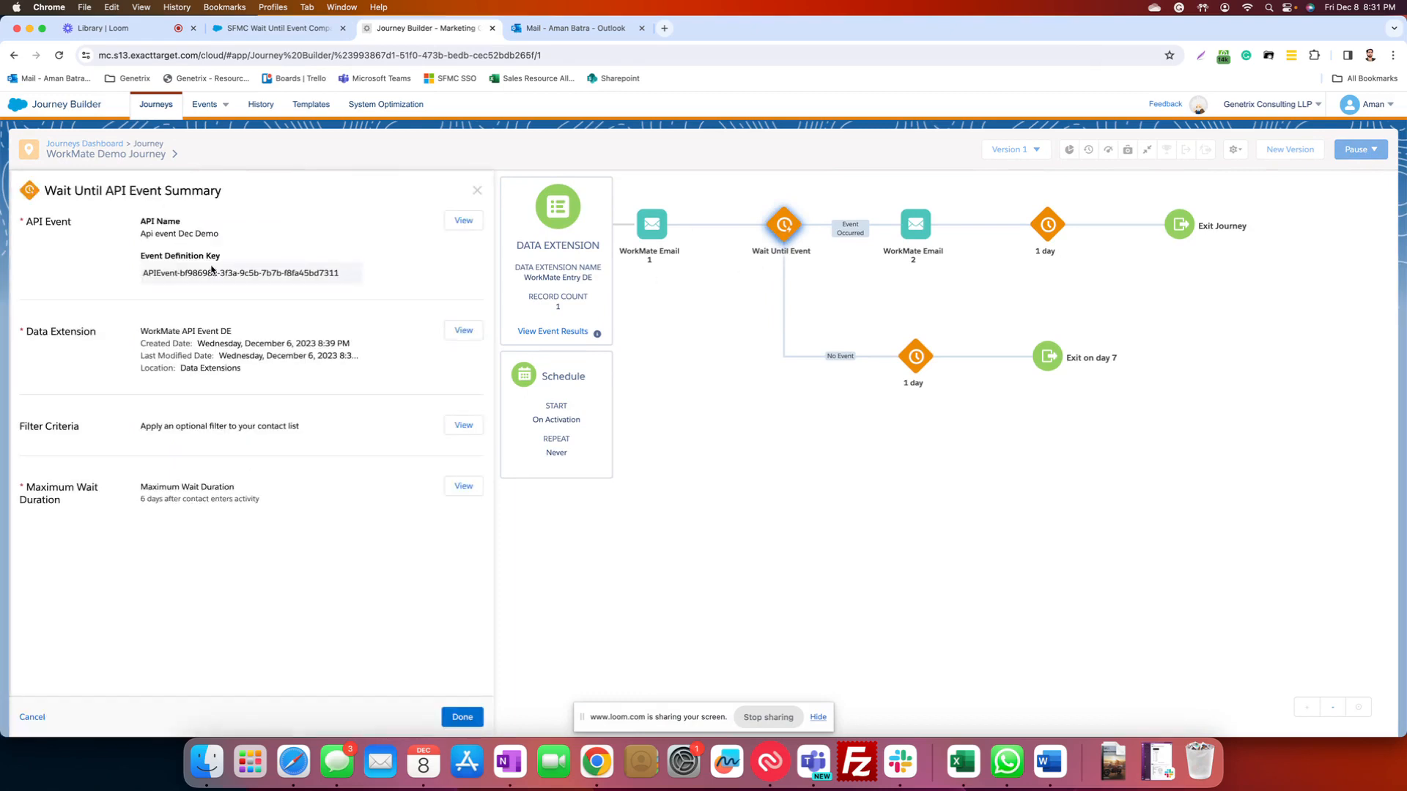
pyautogui.tripleClick(213, 272)
pyautogui.press('super+c')
pyautogui.click(271, 28)
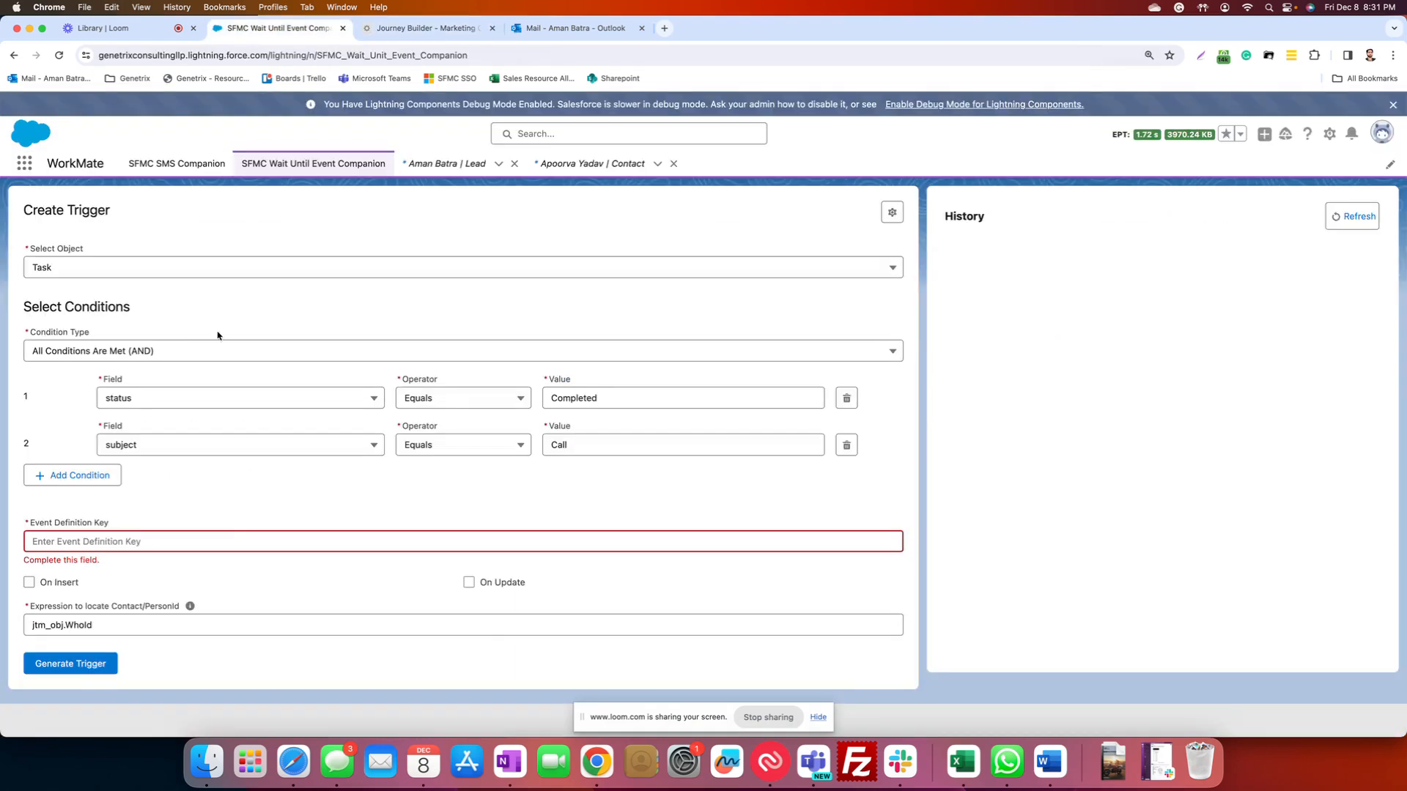
pyautogui.click(183, 542)
pyautogui.press('super+v')
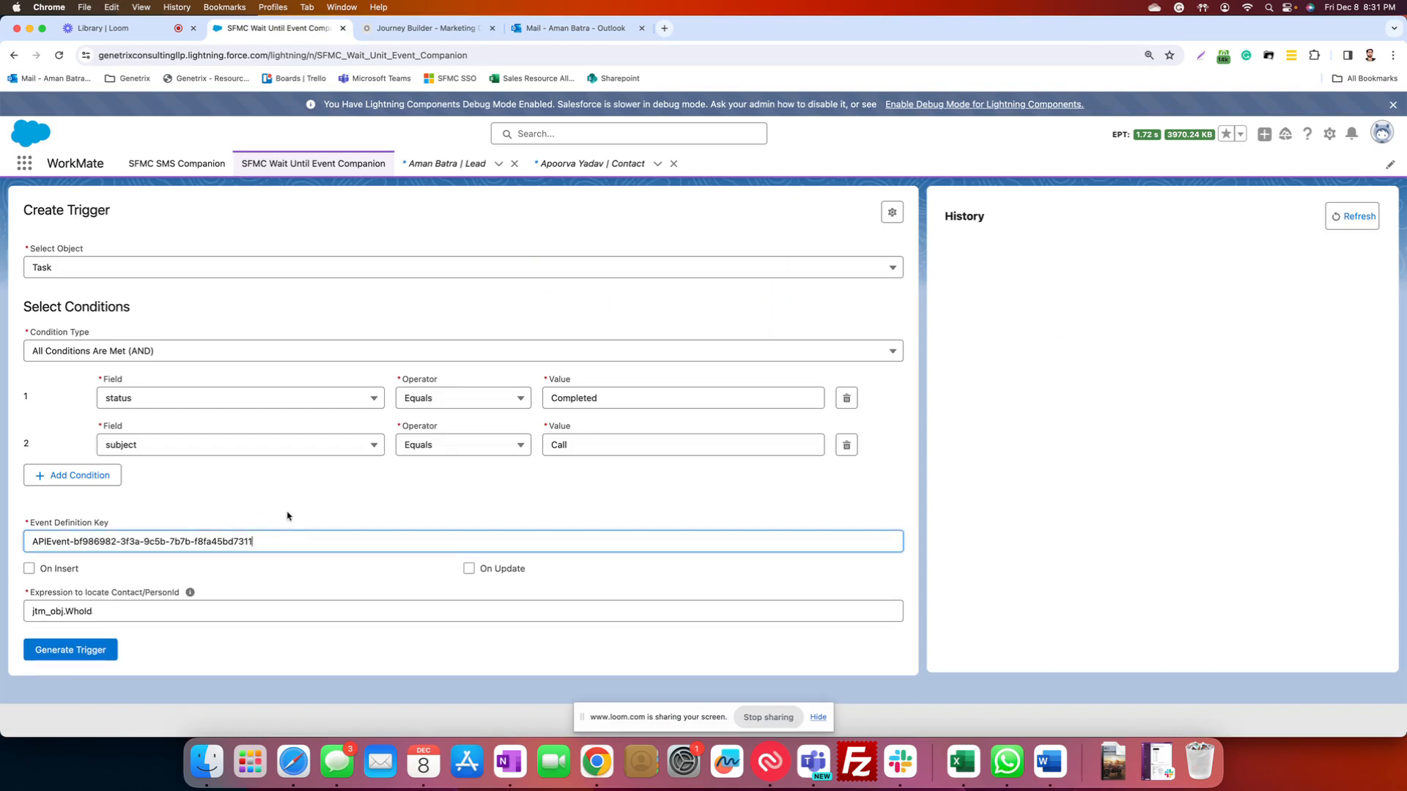
# - Set the Task trigger to fire both On Insert and On Update
pyautogui.click(62, 570)
pyautogui.click(468, 570)
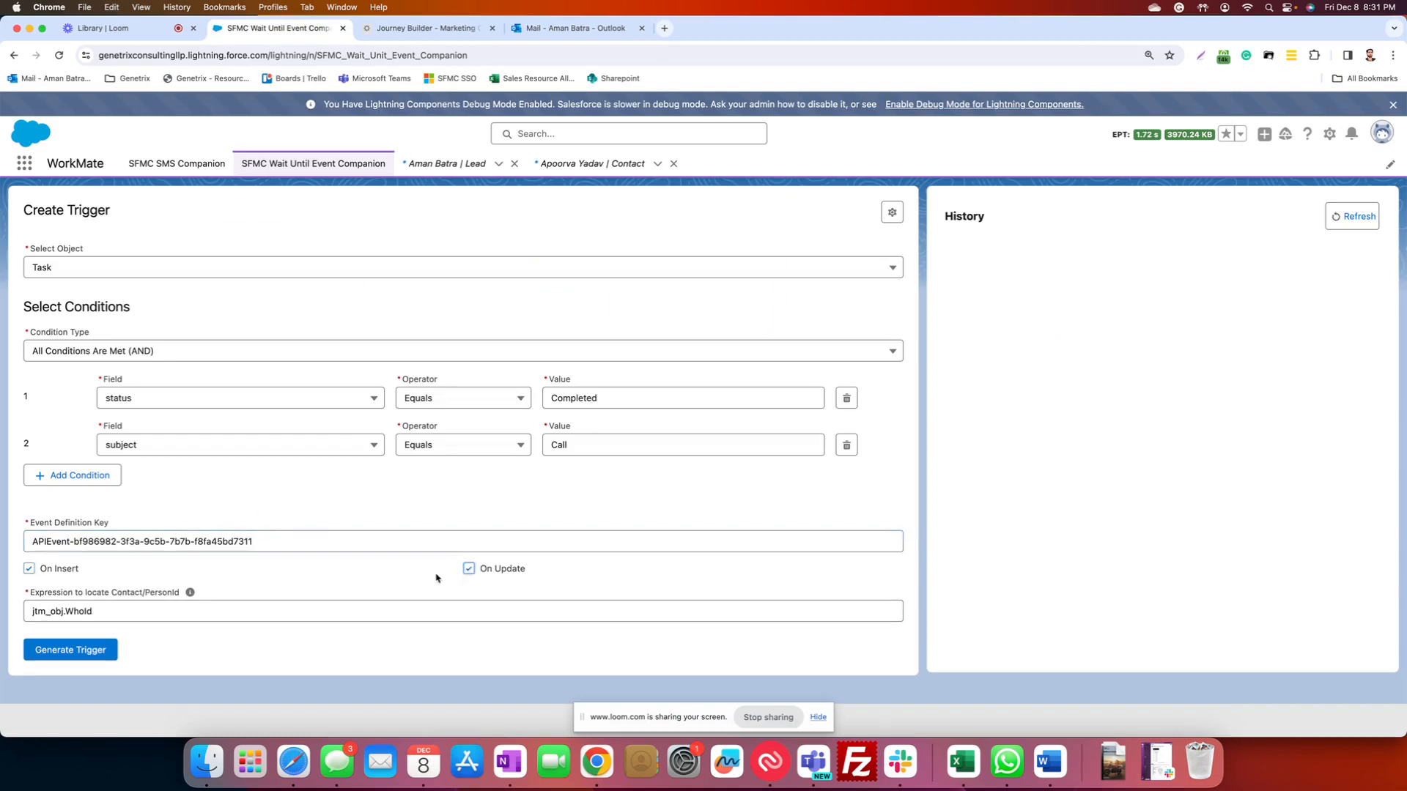
pyautogui.scroll(2, 292, 559)
pyautogui.scroll(-1, 290, 558)
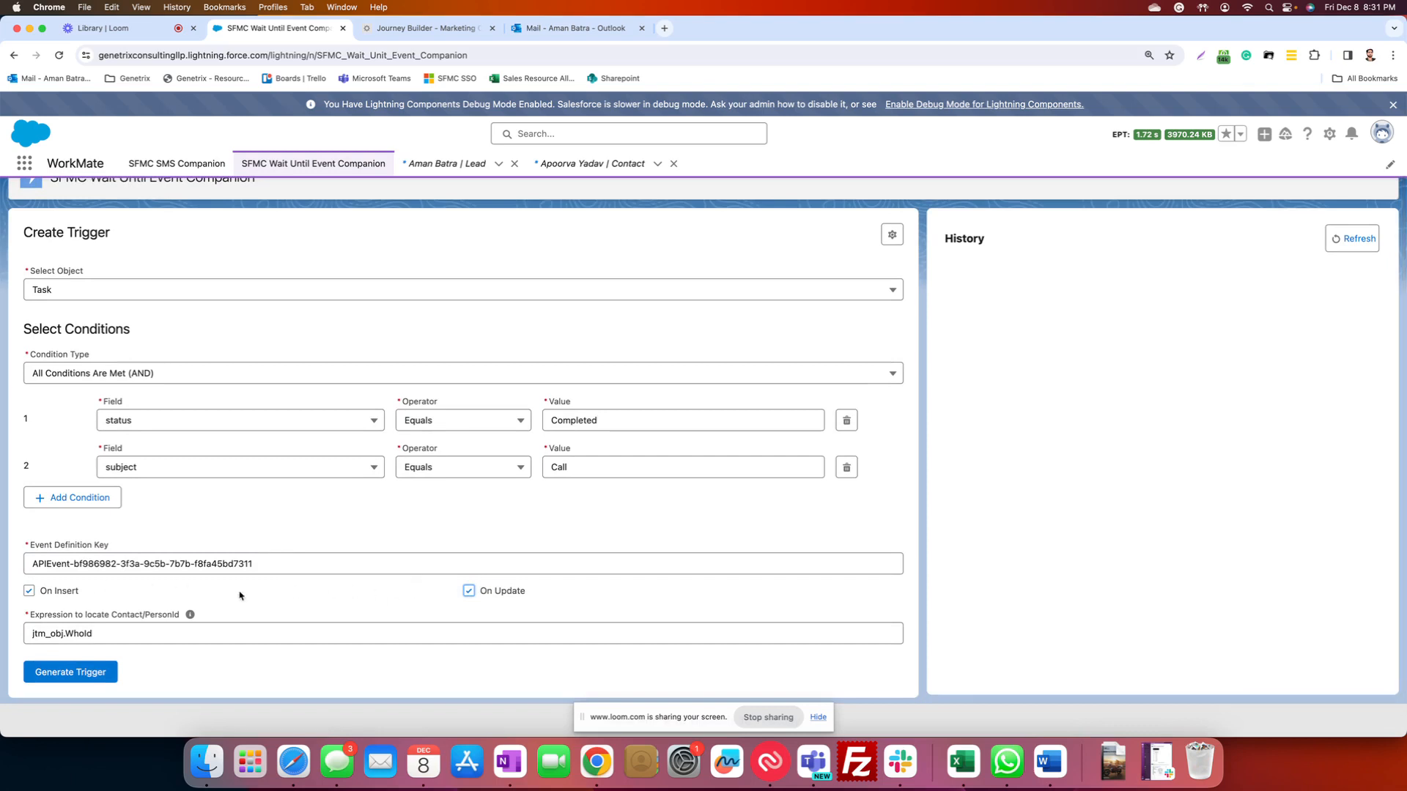
# - Generate the Task trigger and refresh the trigger history
pyautogui.click(98, 678)
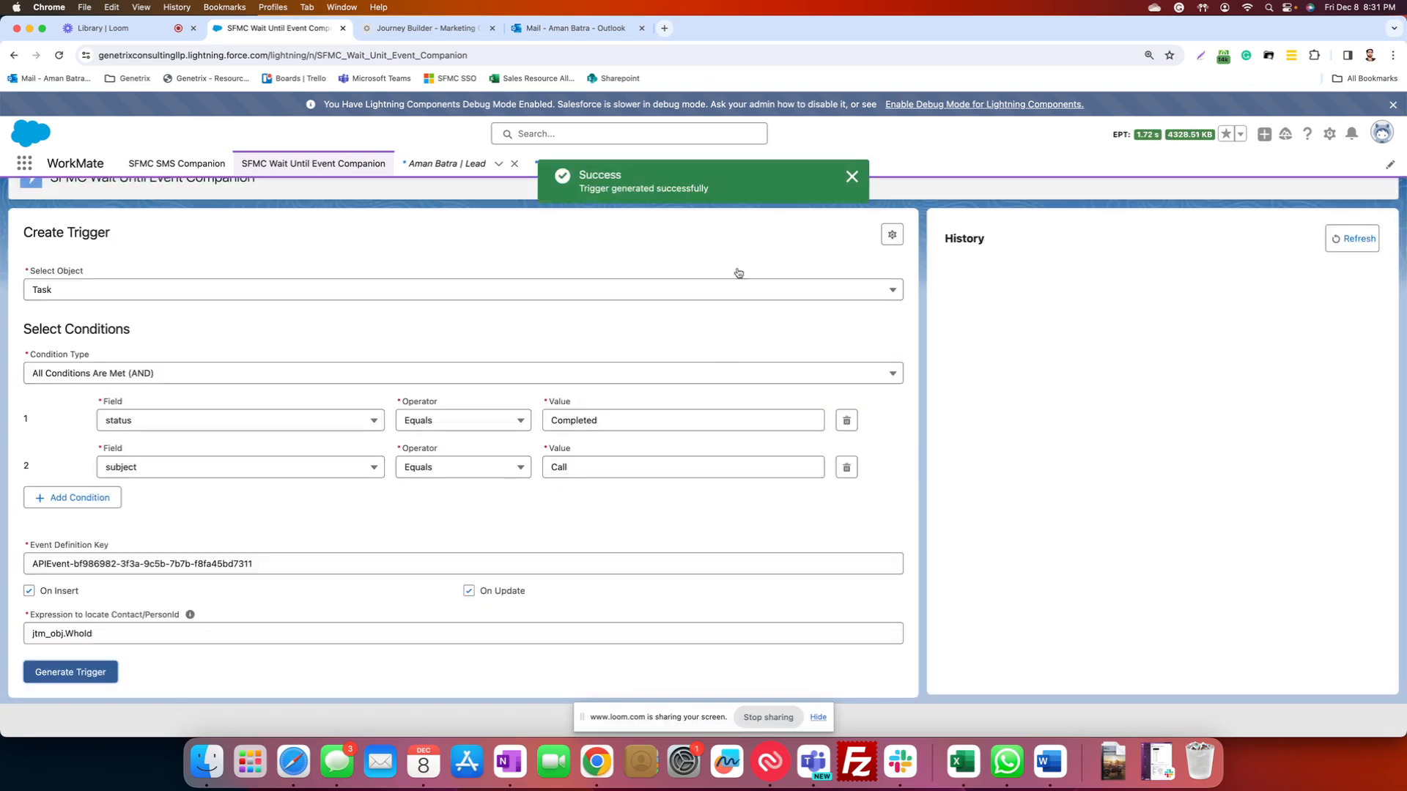
pyautogui.click(851, 177)
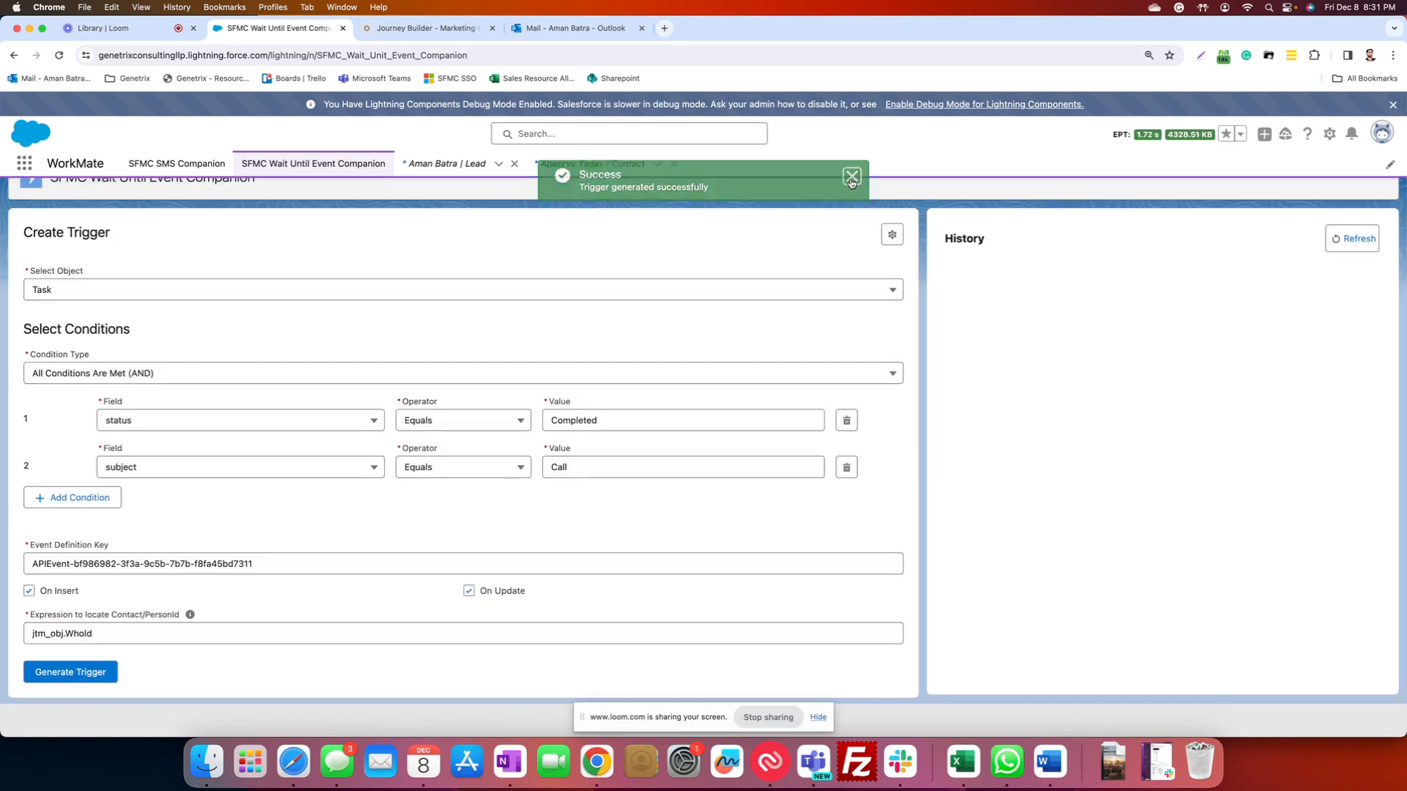
pyautogui.click(1346, 239)
pyautogui.scroll(1, 685, 358)
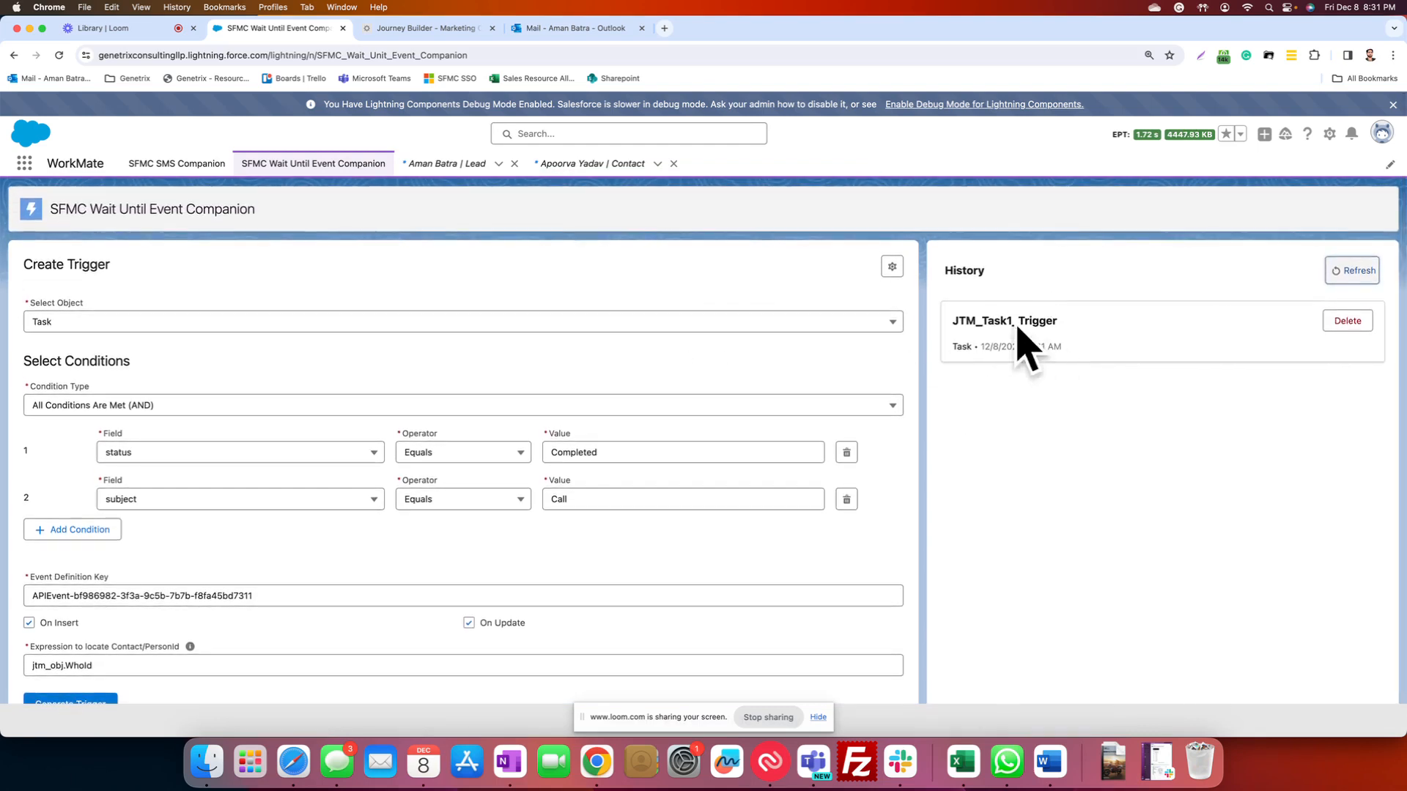
# - Close the Wait Until Event summary and reload the WorkMate Demo Journey, checking WorkMate Email 1 in the Outlook inbox meanwhile
pyautogui.click(389, 30)
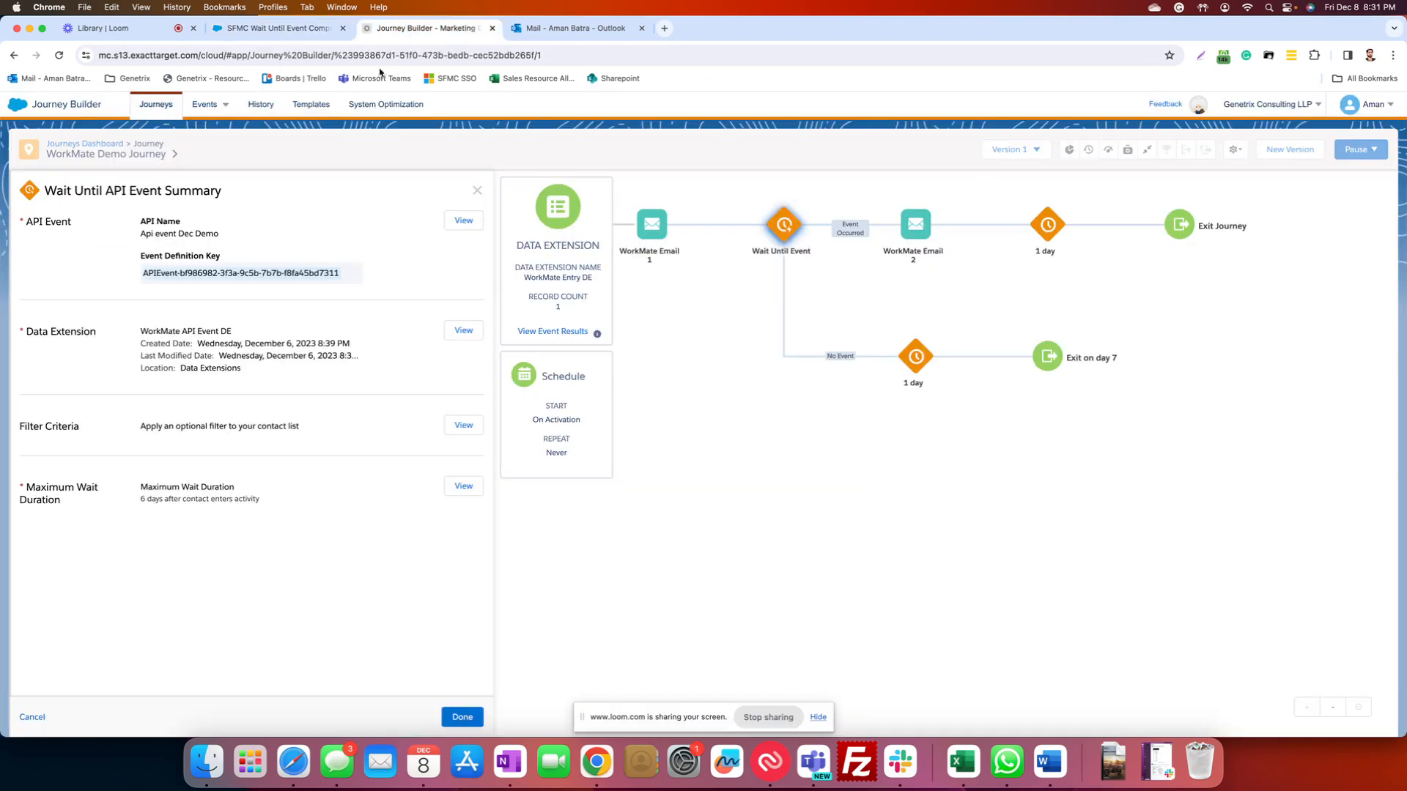
pyautogui.click(482, 200)
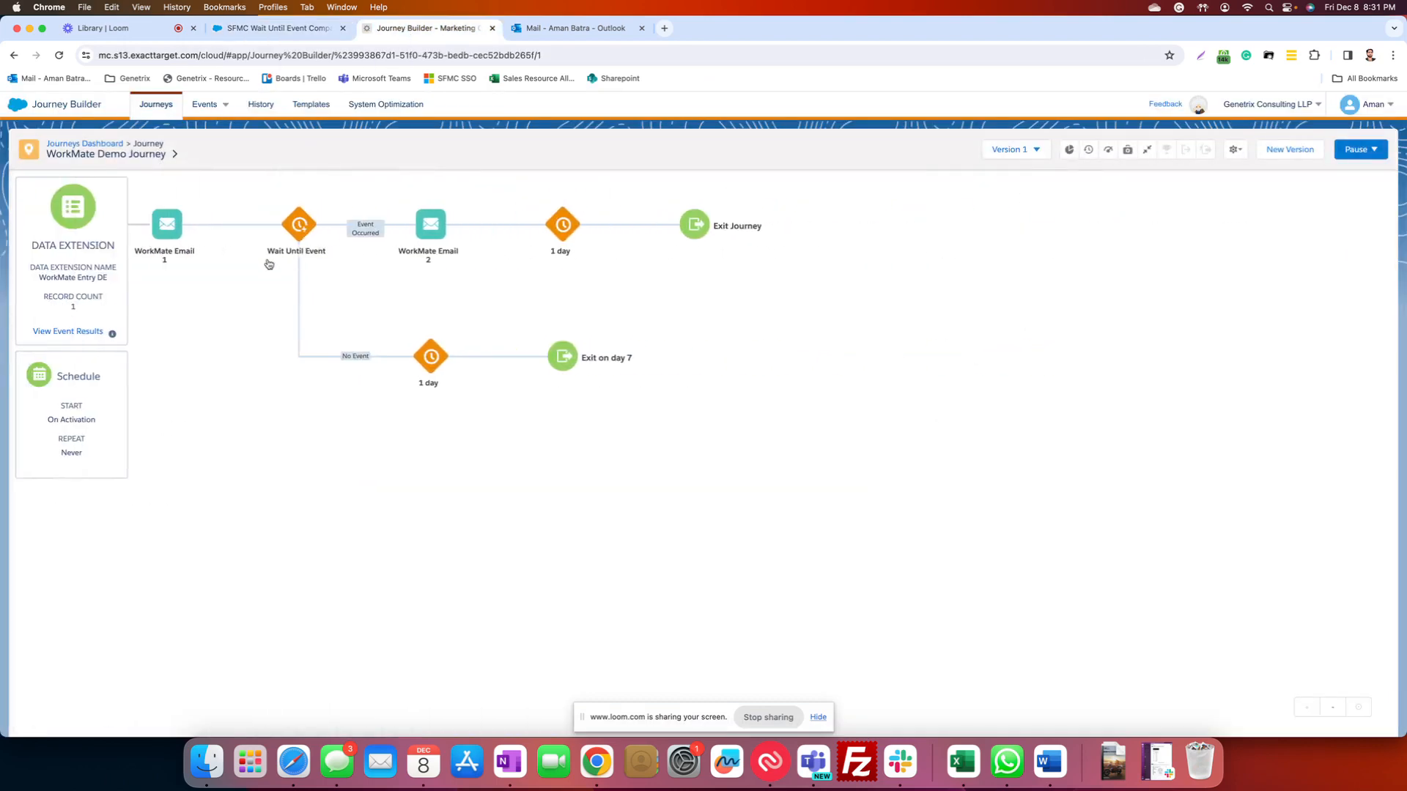
pyautogui.click(1029, 152)
pyautogui.click(59, 55)
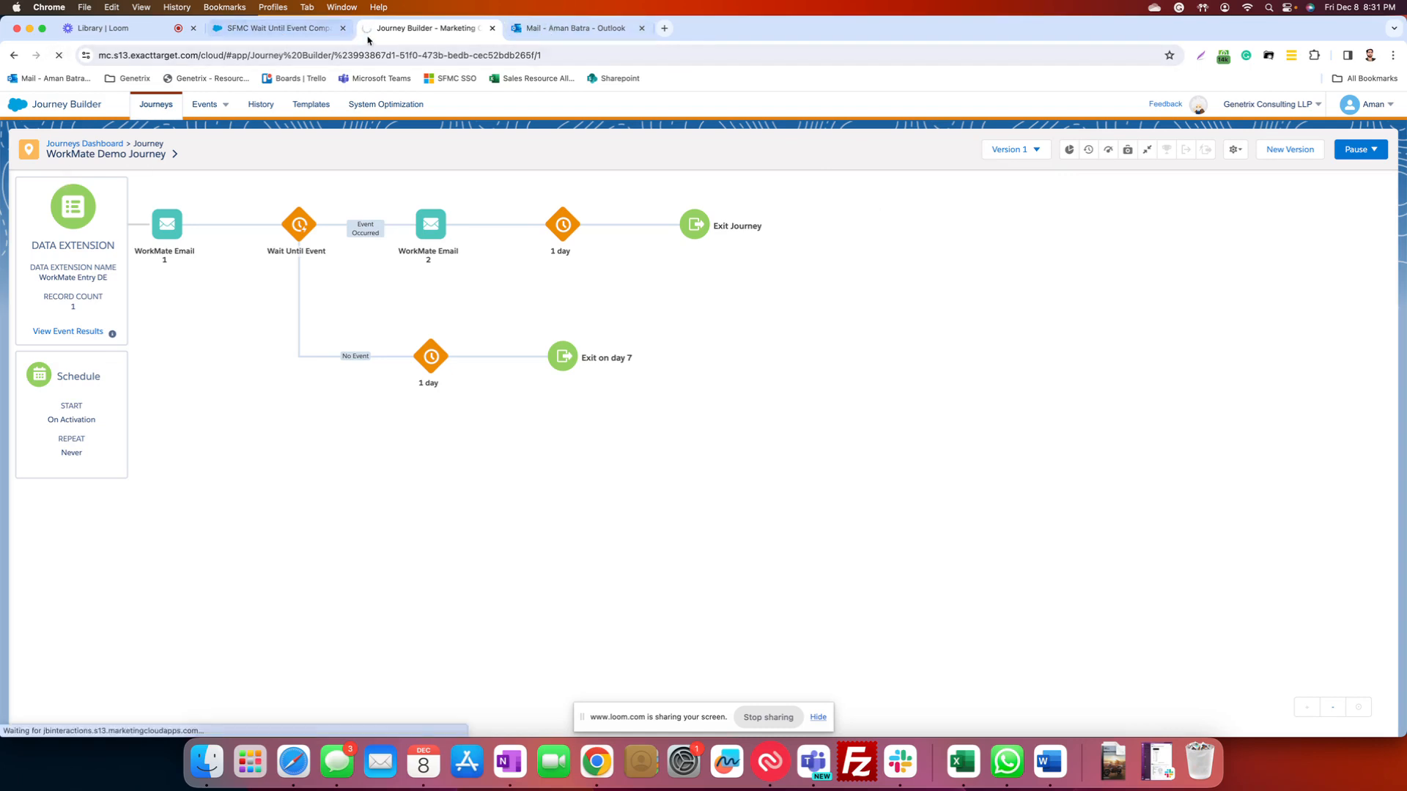
pyautogui.click(574, 27)
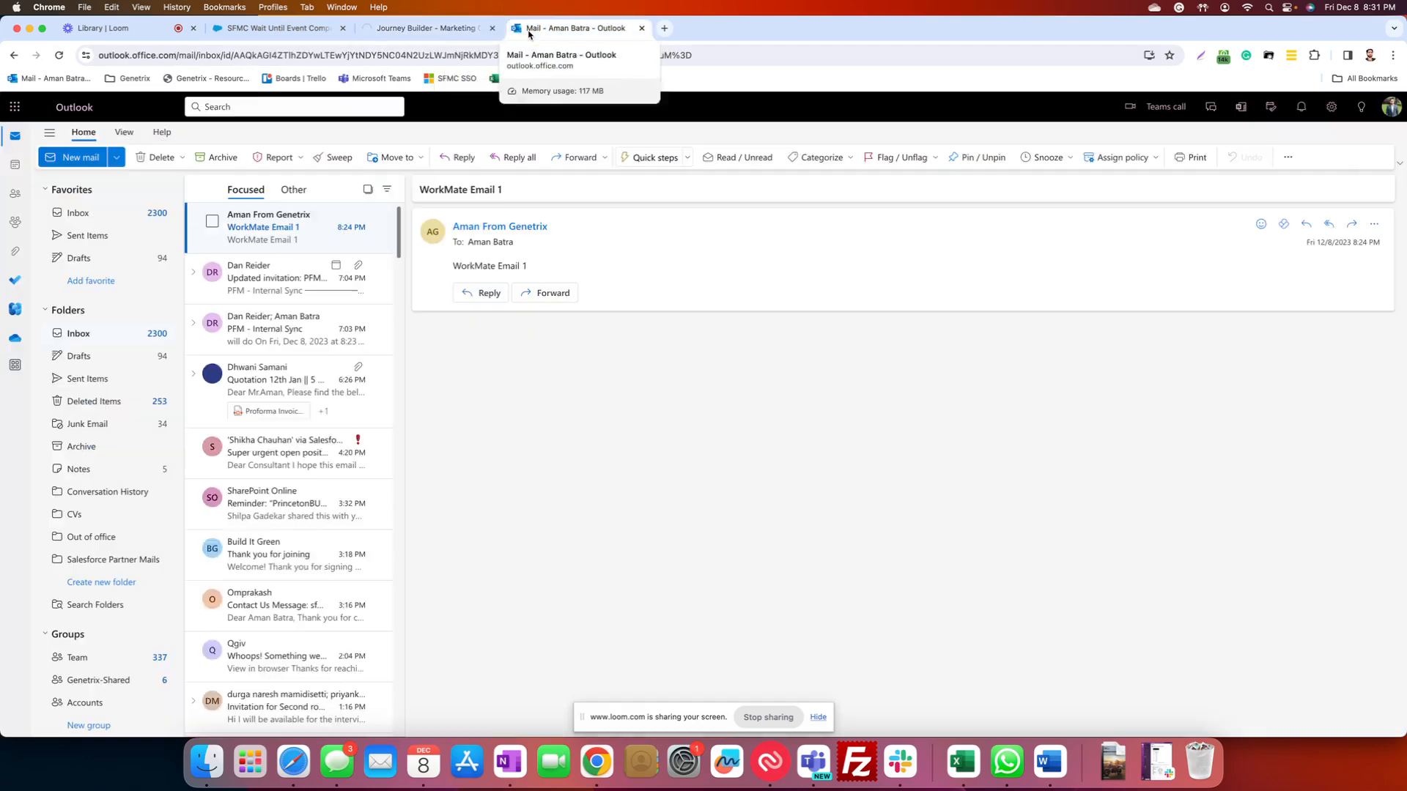
pyautogui.click(414, 28)
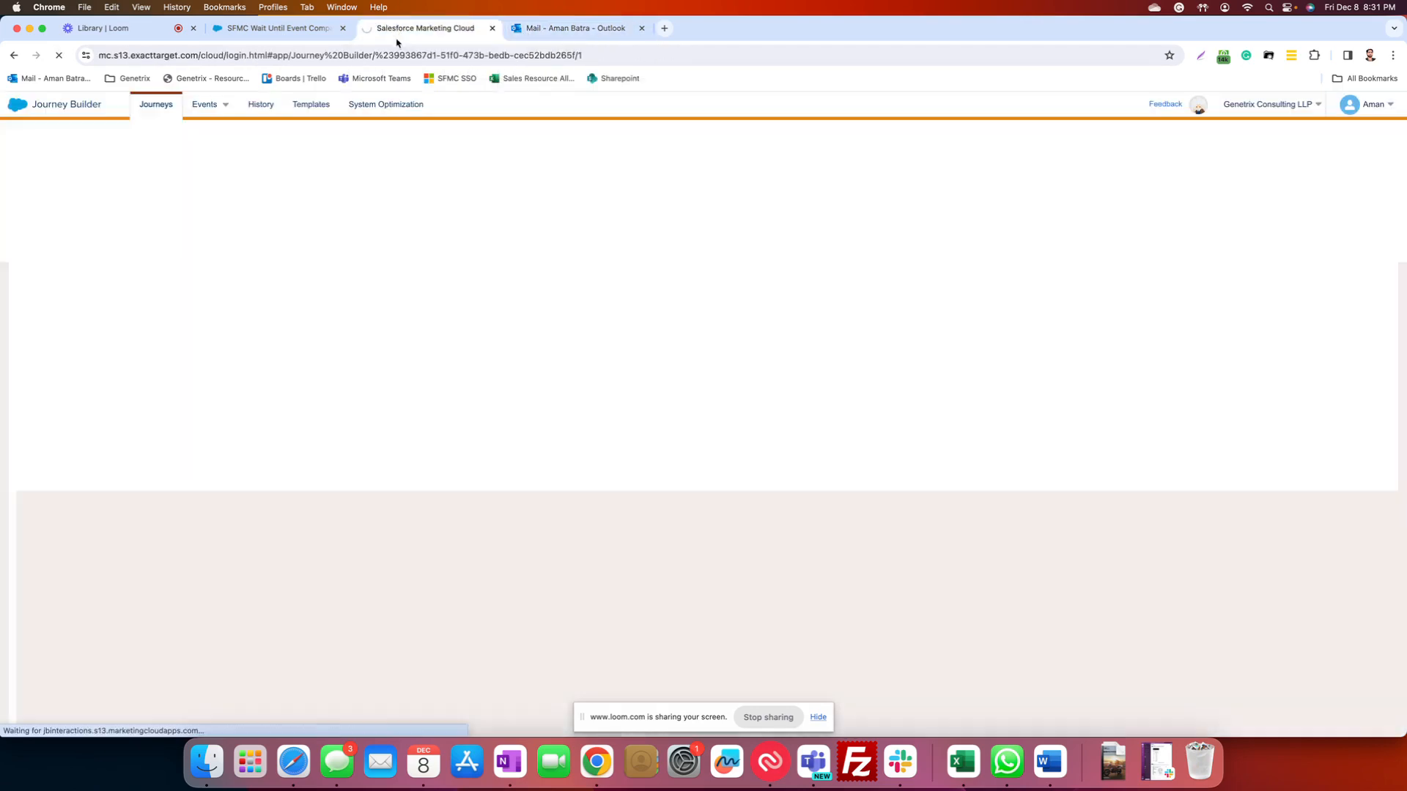
# - Switch to Salesforce and open the lead's record
pyautogui.click(270, 30)
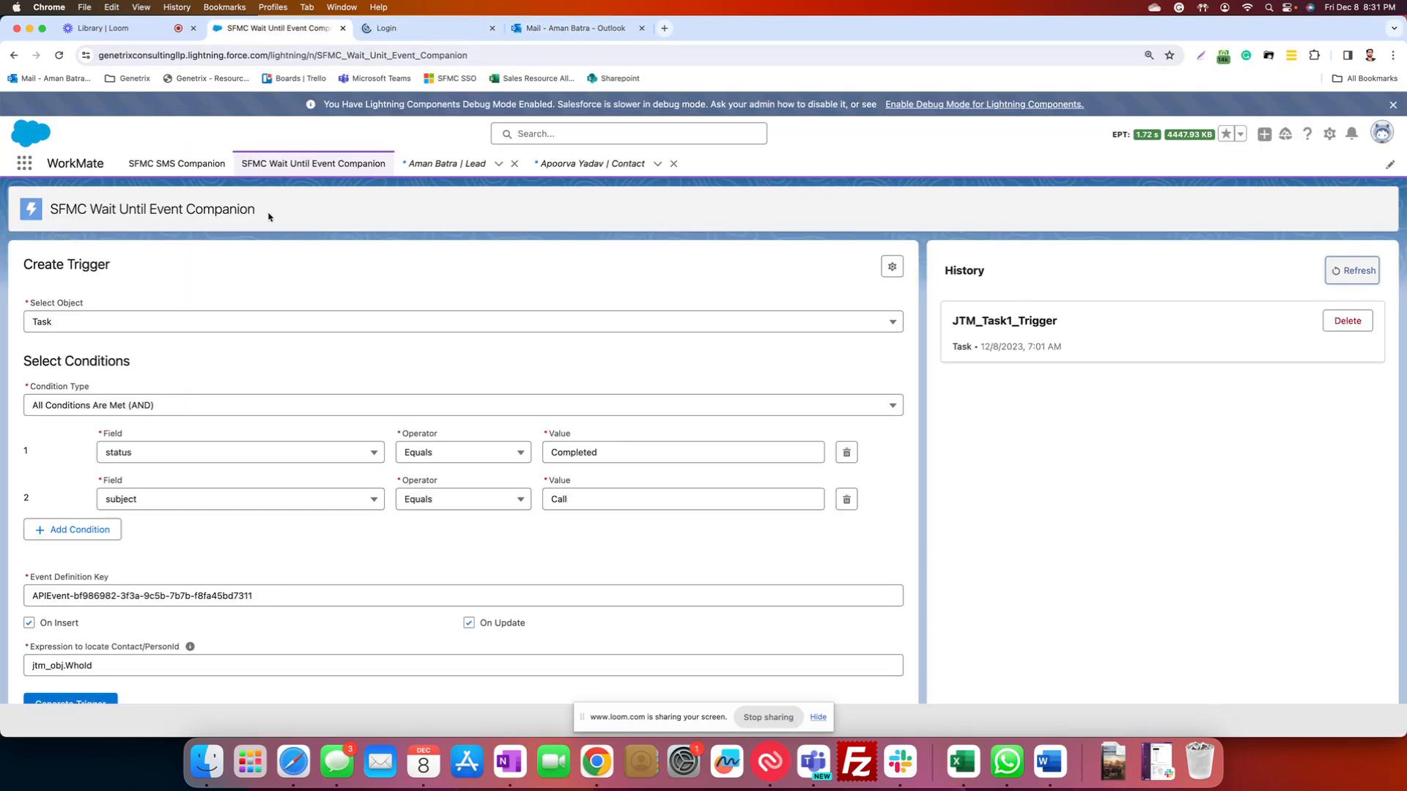
pyautogui.click(458, 168)
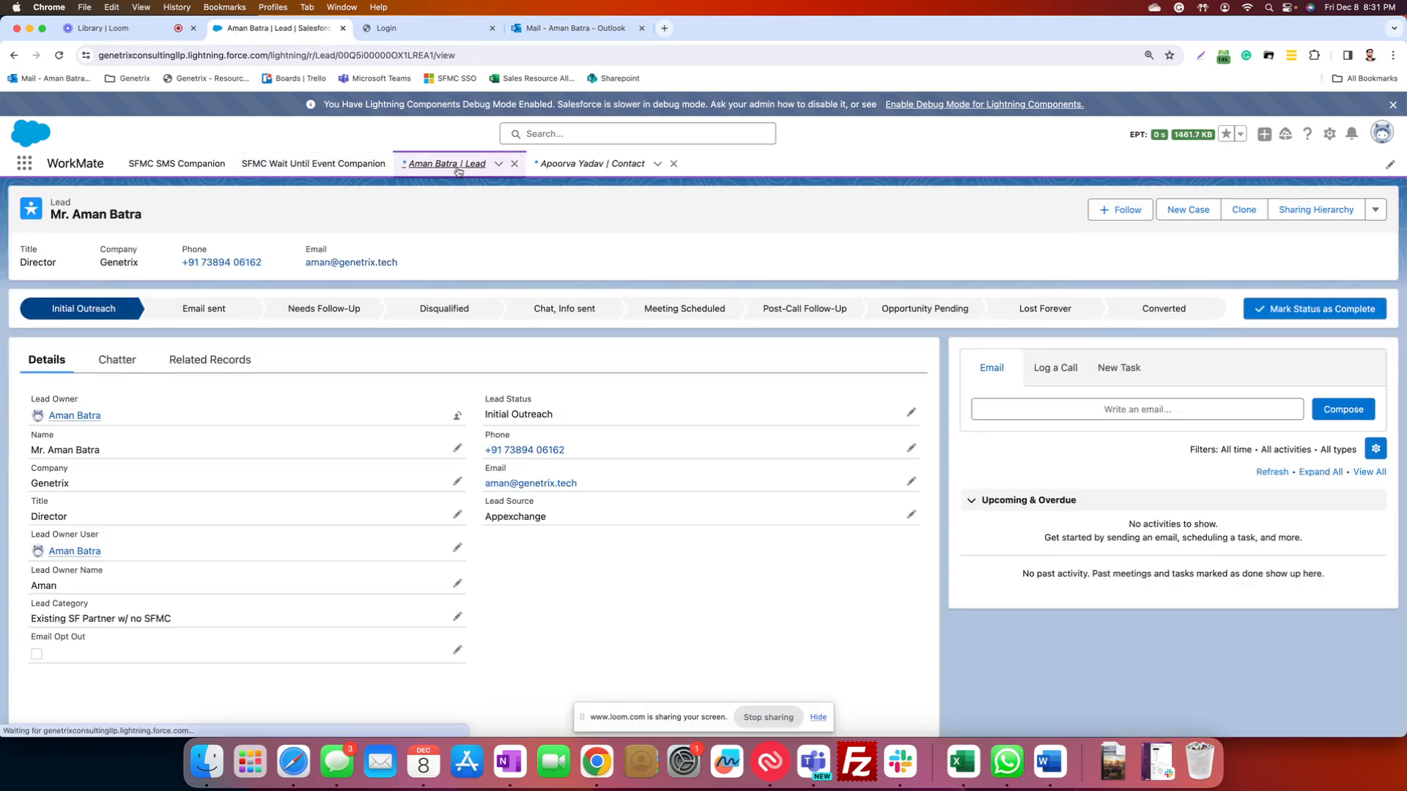
pyautogui.click(434, 29)
pyautogui.click(291, 34)
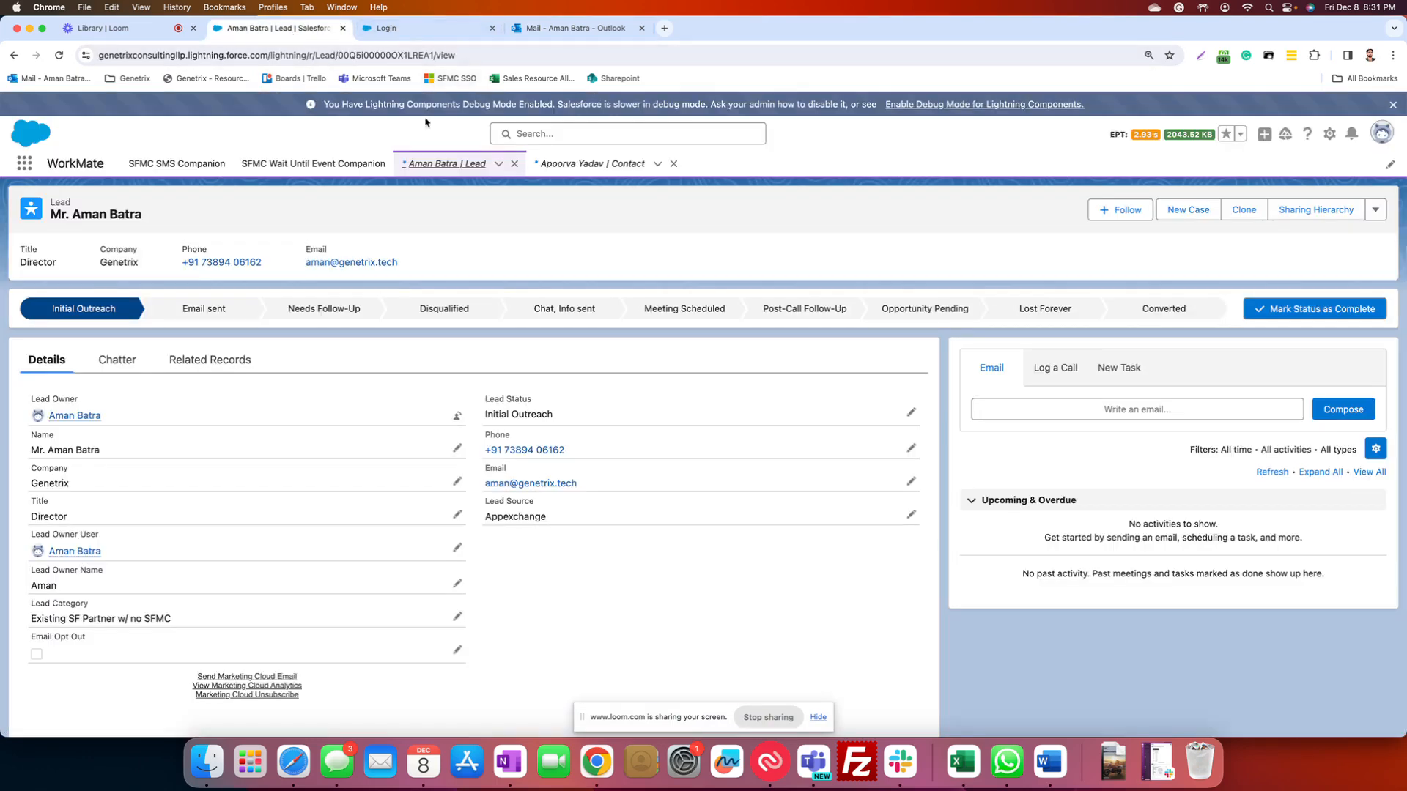
# - Start a new task on the lead with subject Call and due date 12/8/2023
pyautogui.click(1105, 371)
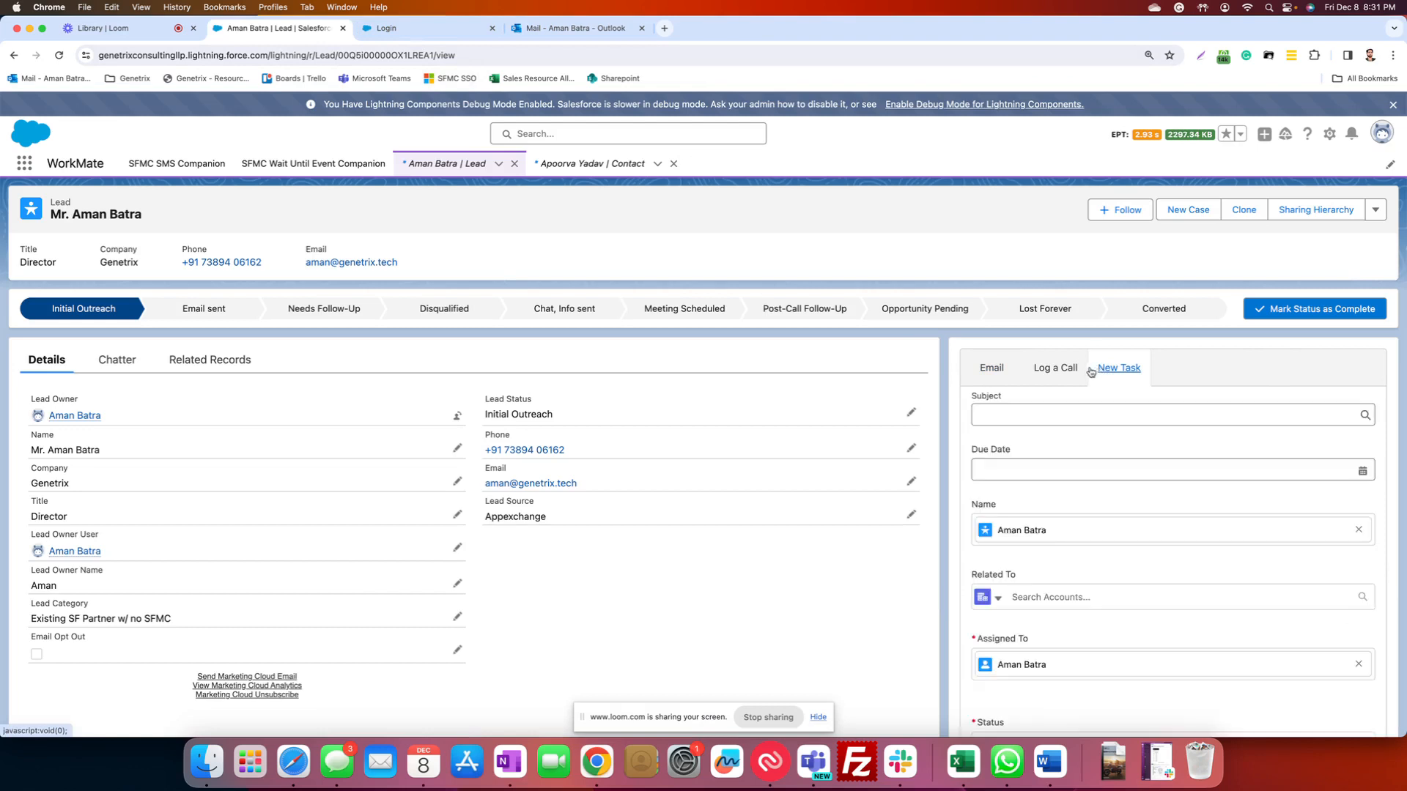
pyautogui.click(1013, 414)
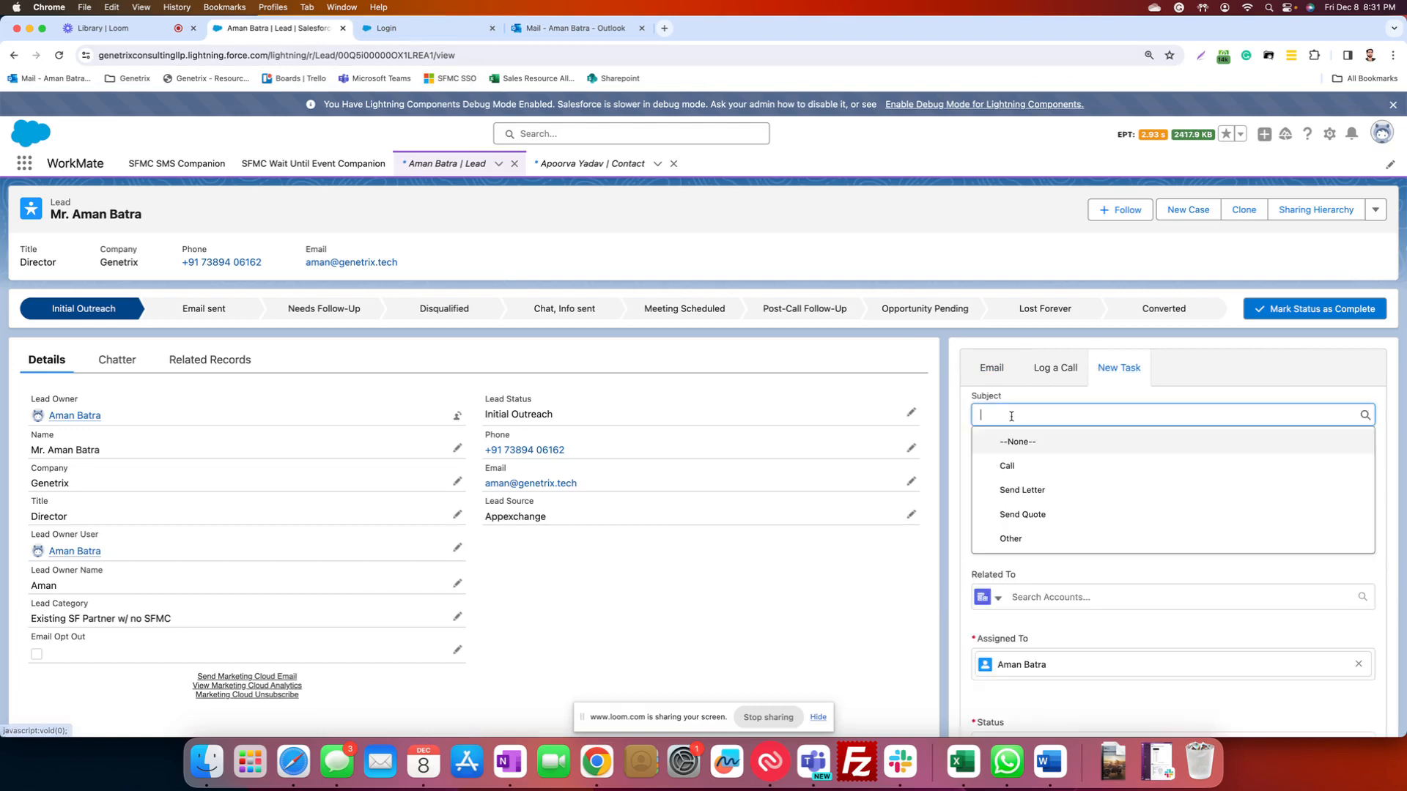
pyautogui.click(1024, 469)
pyautogui.click(1022, 469)
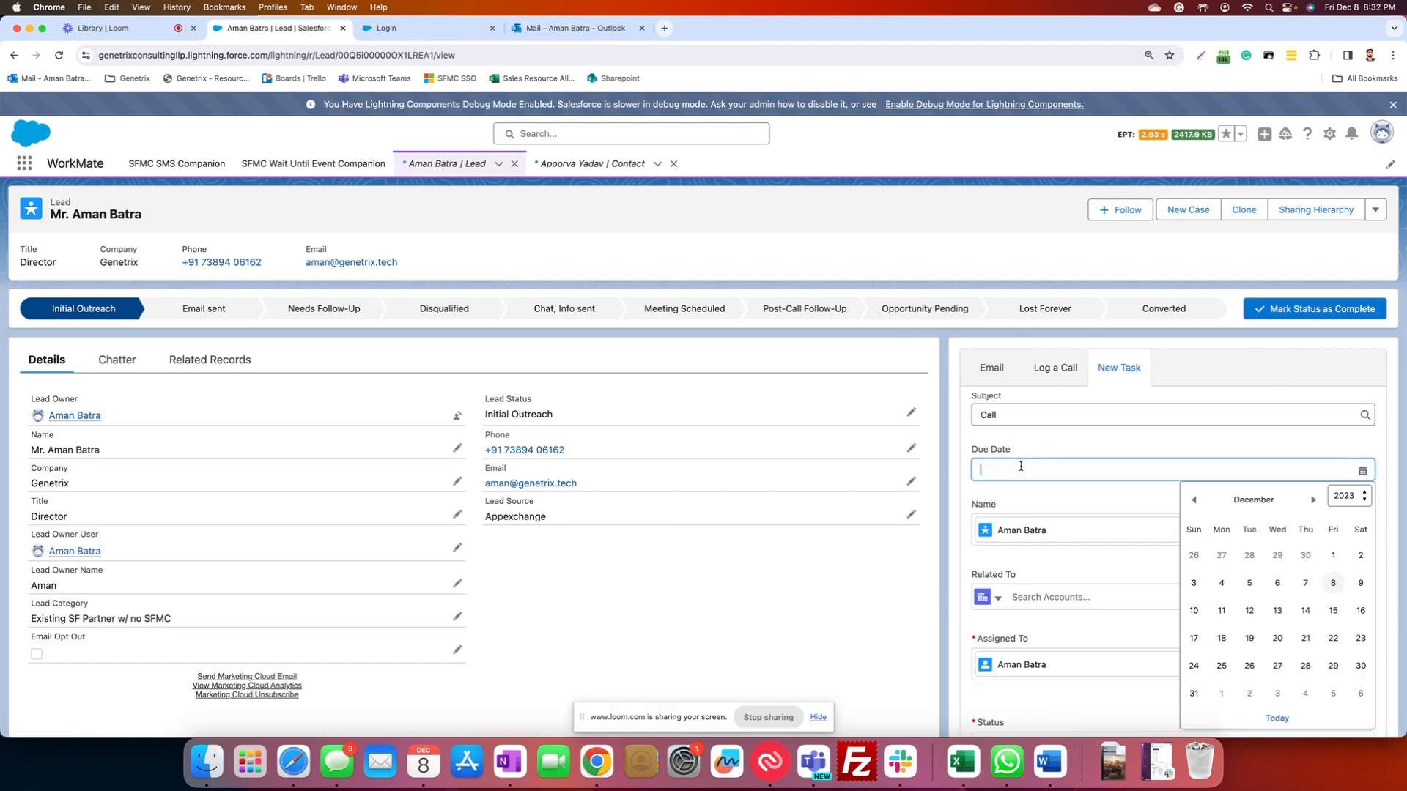
pyautogui.click(1333, 584)
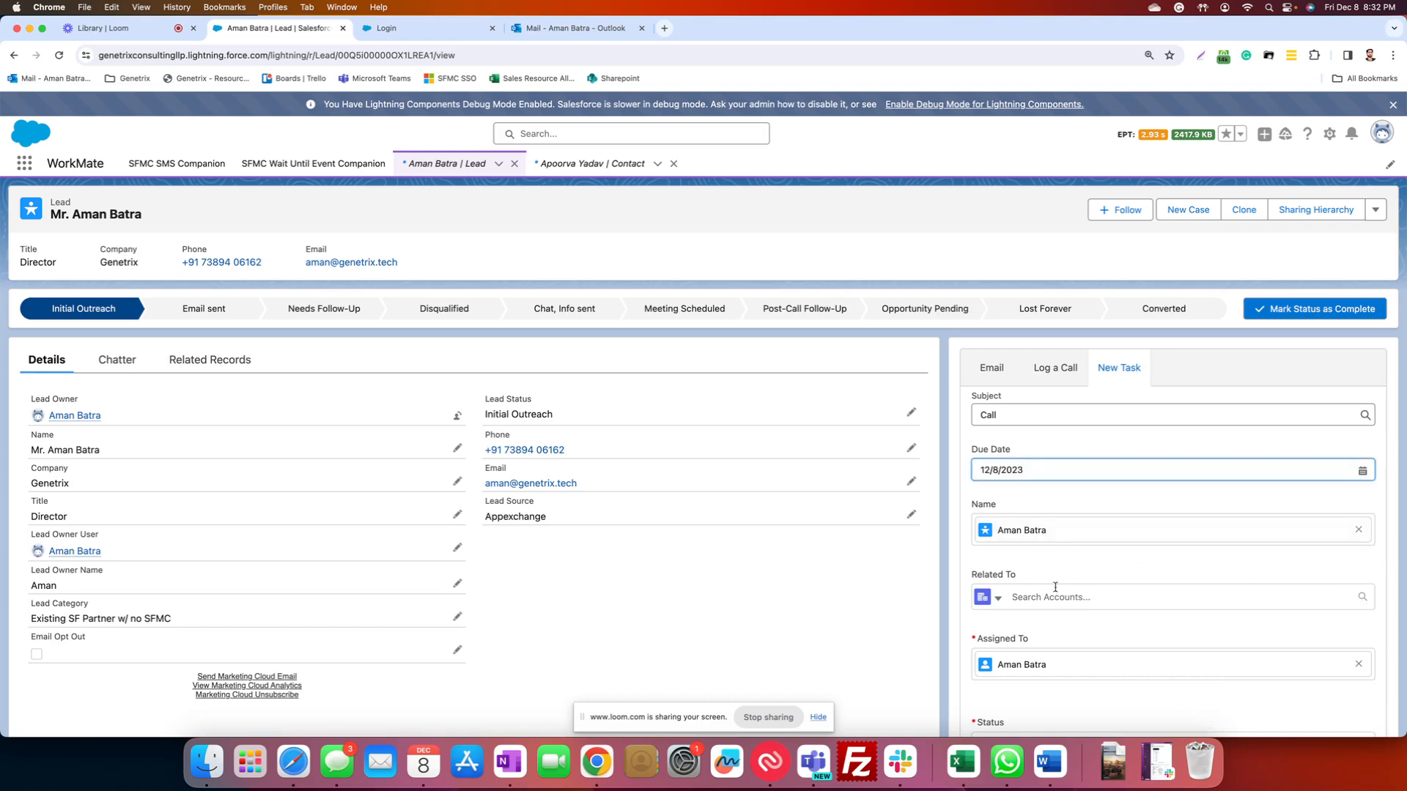
# - Set the lead's new task status to Completed and save the task
pyautogui.scroll(-5, 1058, 587)
pyautogui.click(1034, 471)
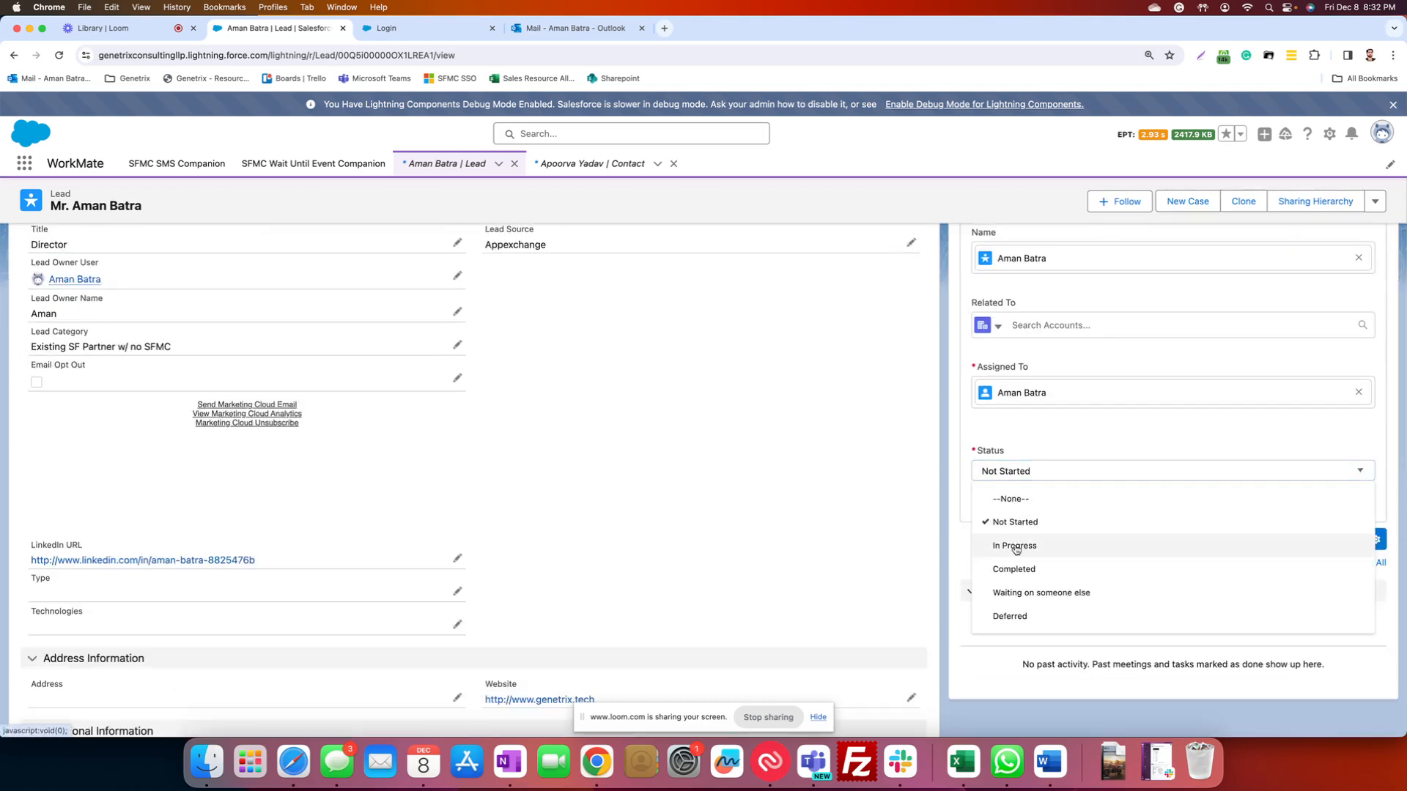
pyautogui.click(1020, 575)
pyautogui.scroll(5, 1106, 520)
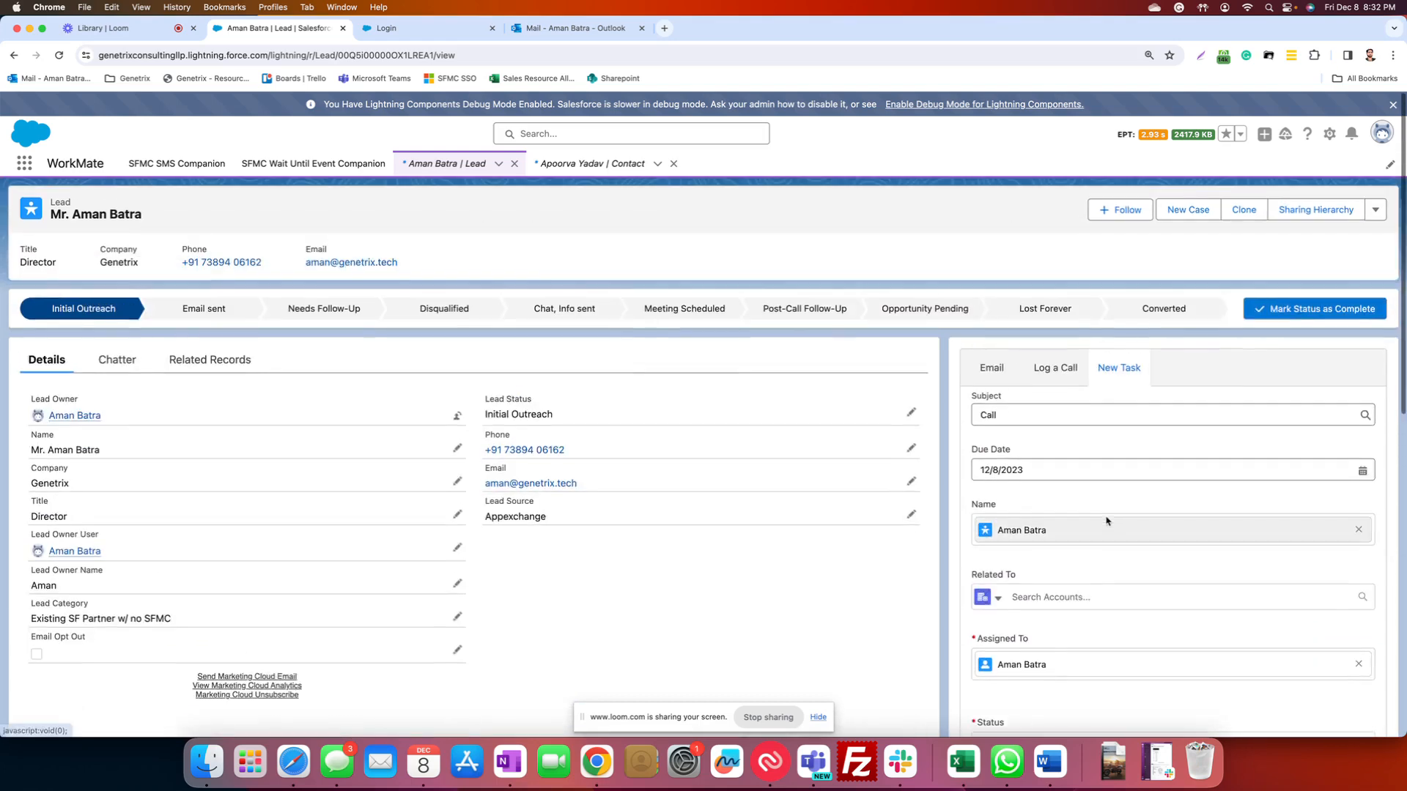
pyautogui.scroll(-3, 1099, 541)
pyautogui.click(1352, 633)
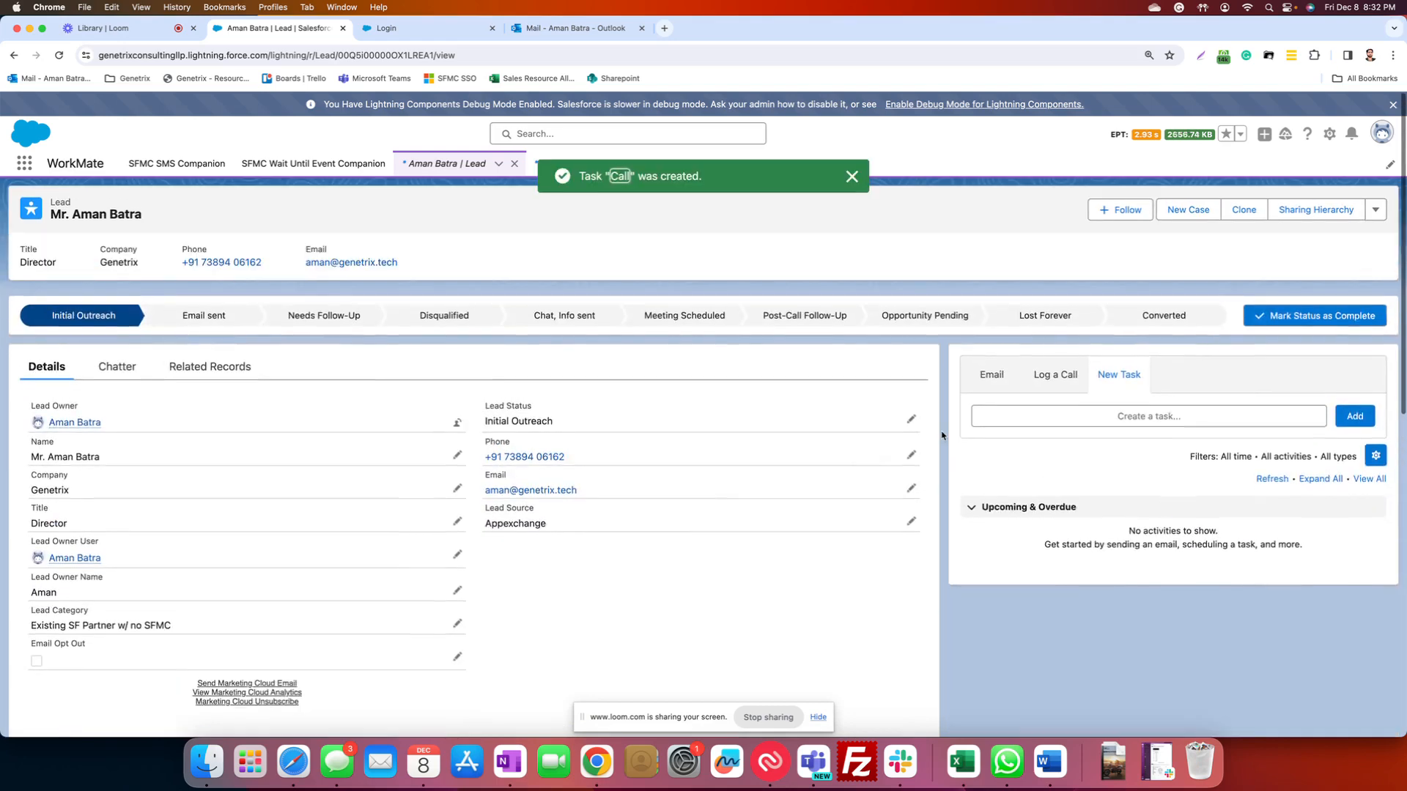